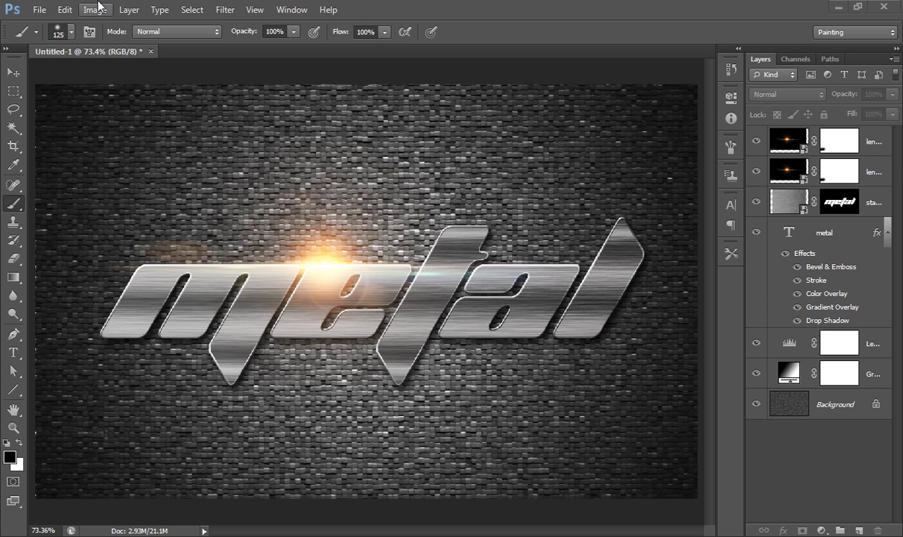
Create a new 1280×800 document and fill the canvas with black.
click(40, 10)
click(43, 28)
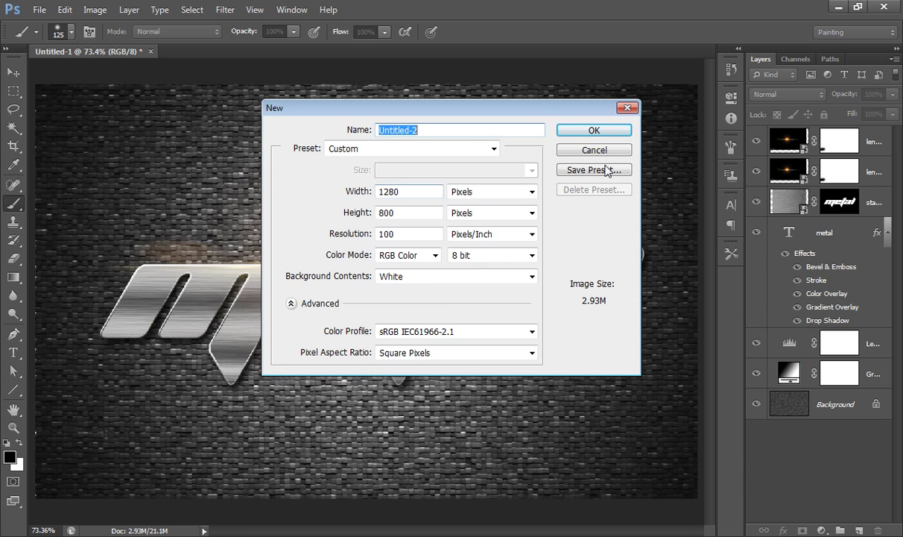
click(608, 132)
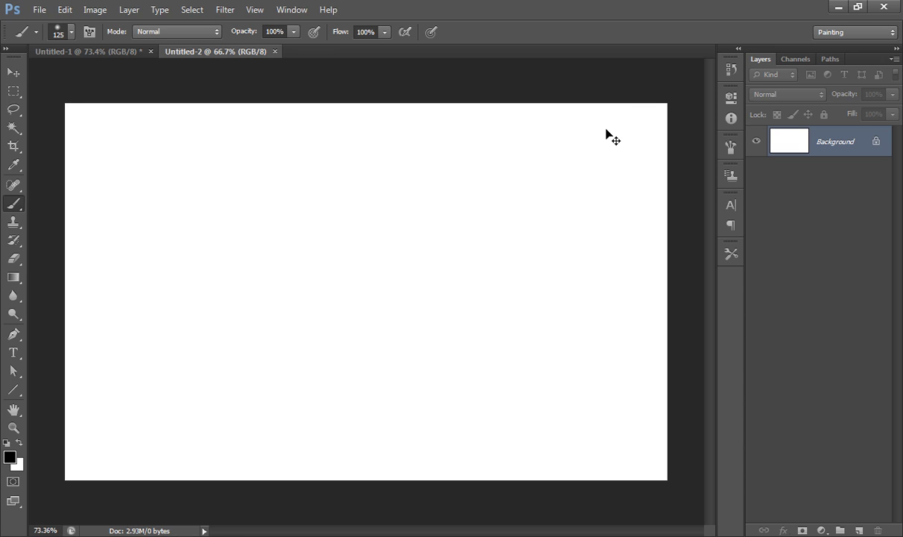
scroll(606, 138, up, 1)
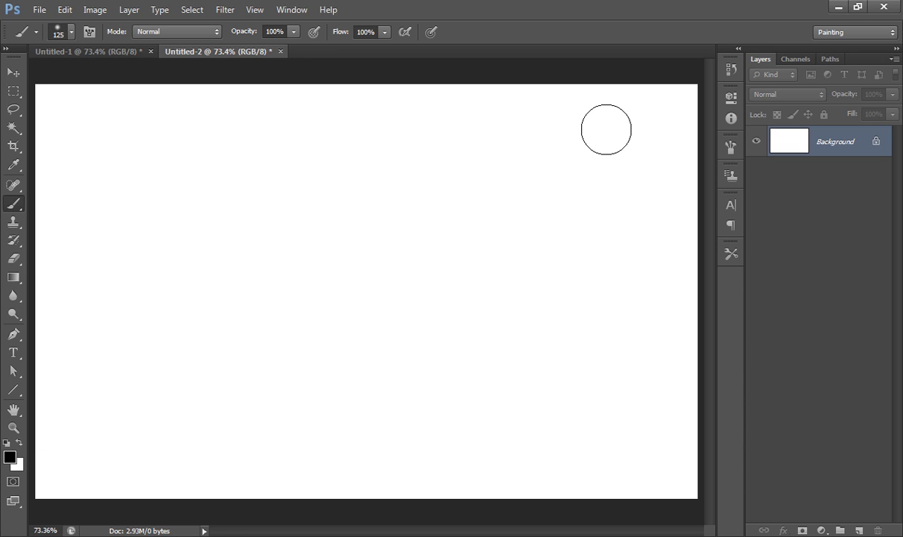
key(alt+BackSpace)
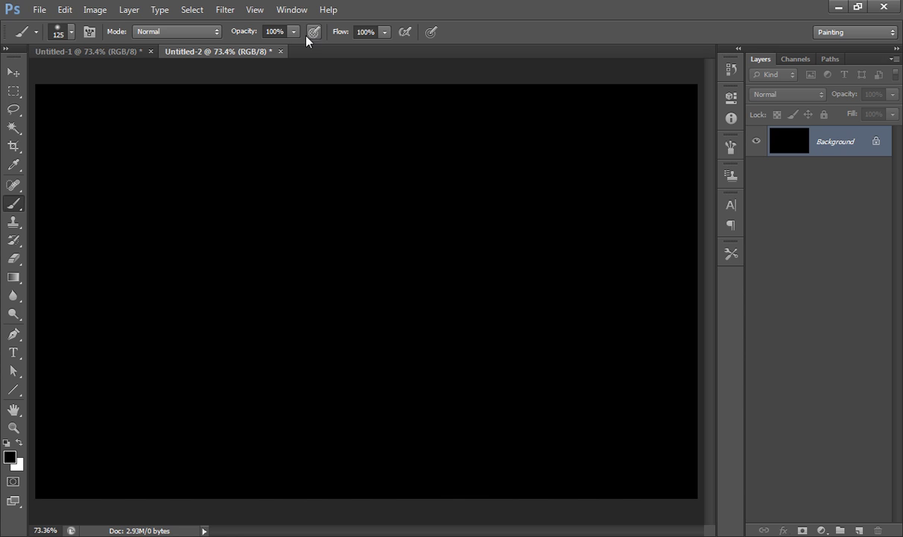
Add Noise at 54.2%, Gaussian distribution, monochromatic.
click(225, 10)
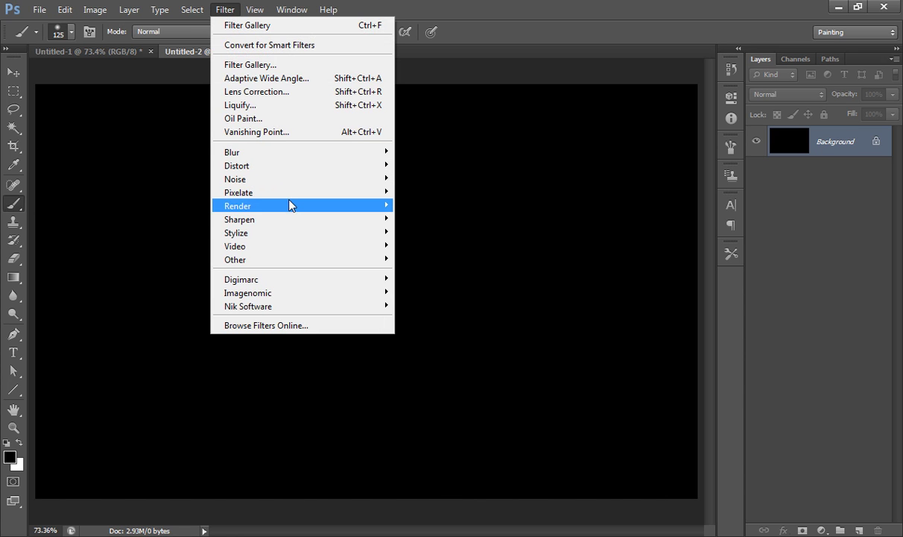
mouse_move(298, 226)
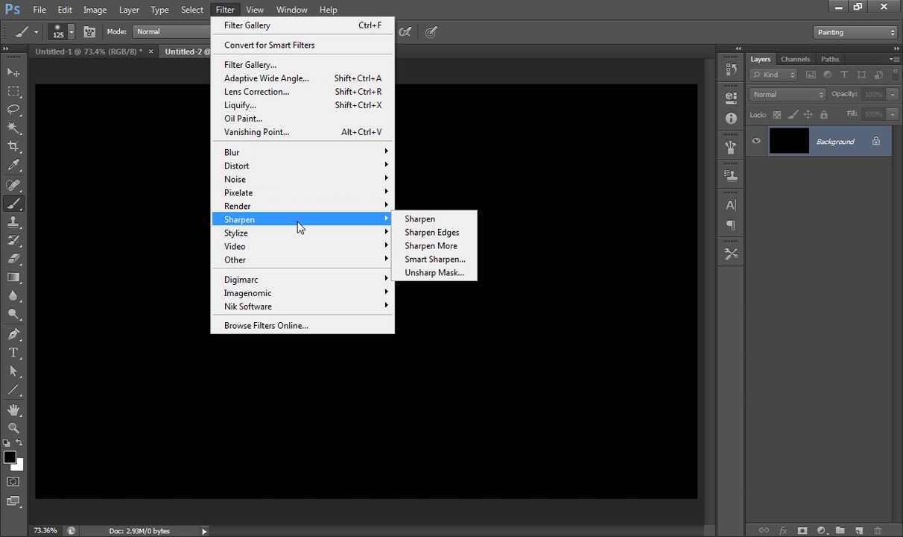
mouse_move(328, 181)
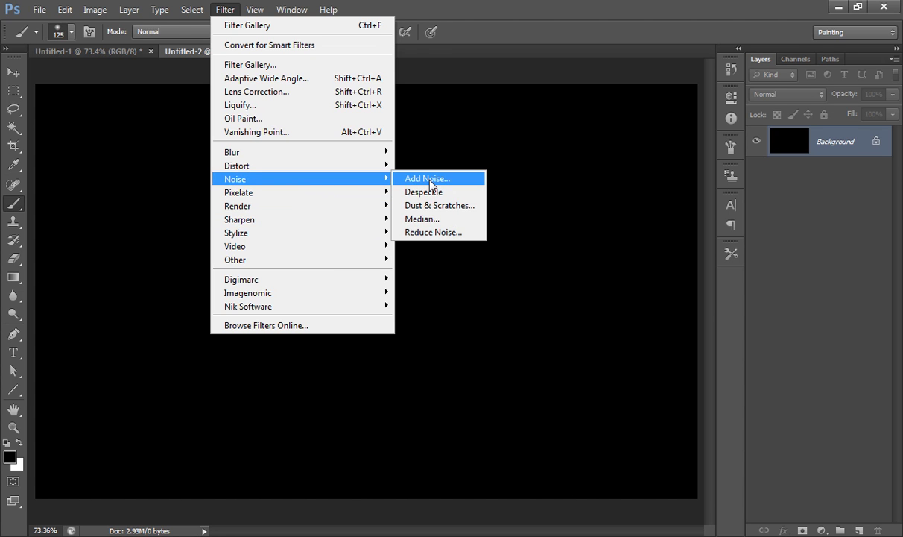
click(429, 181)
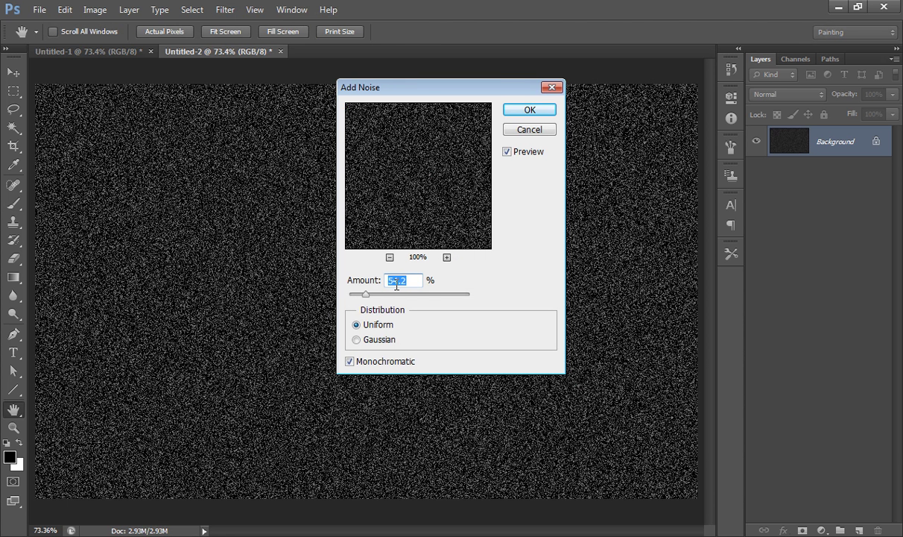
click(357, 340)
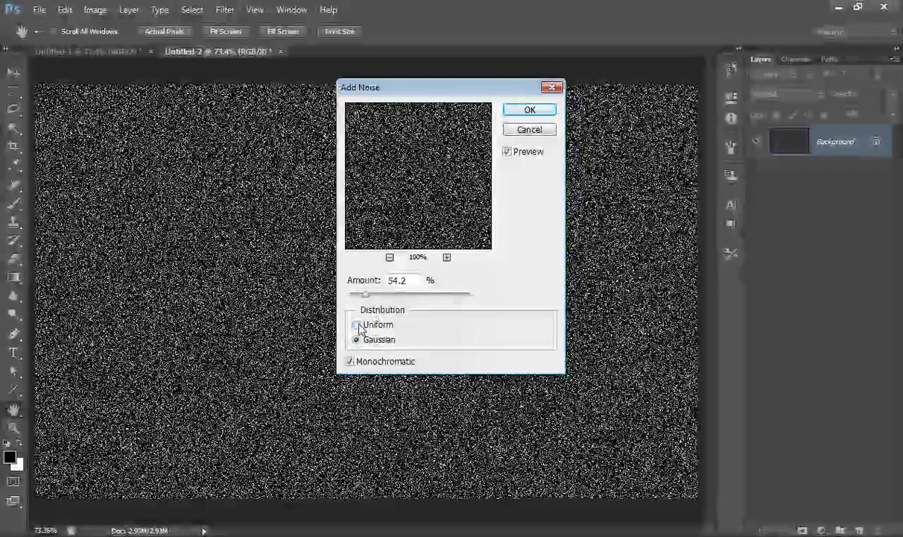
click(358, 326)
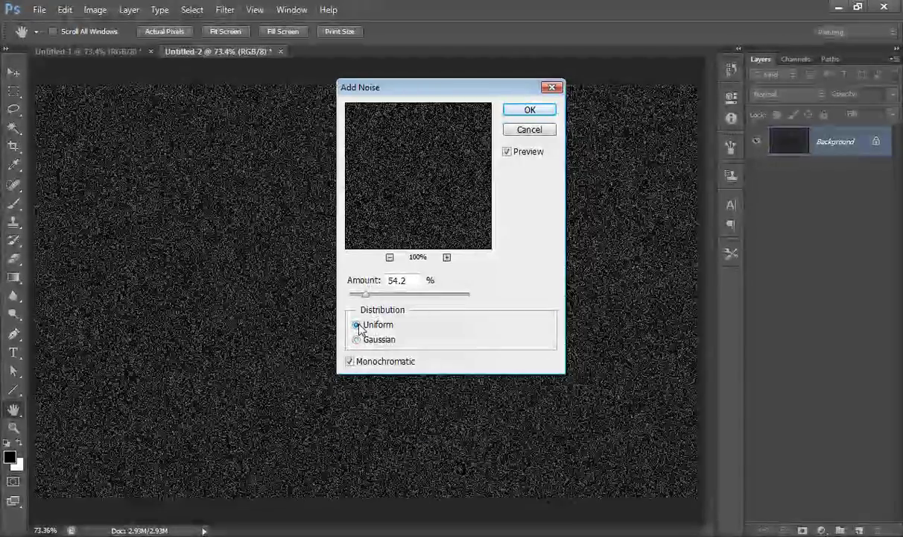
click(357, 340)
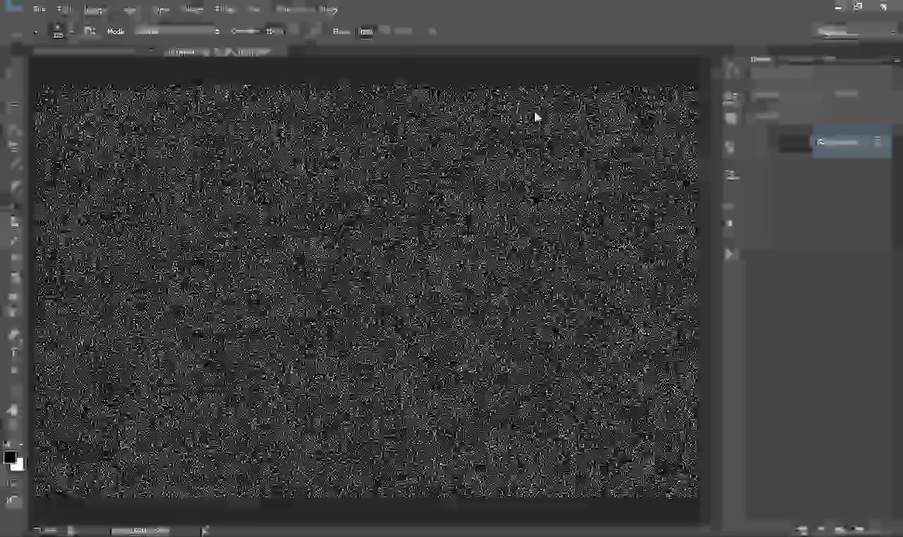
Apply the Filter Gallery Patchwork texture with Square Size 5 and Relief 11.
click(228, 11)
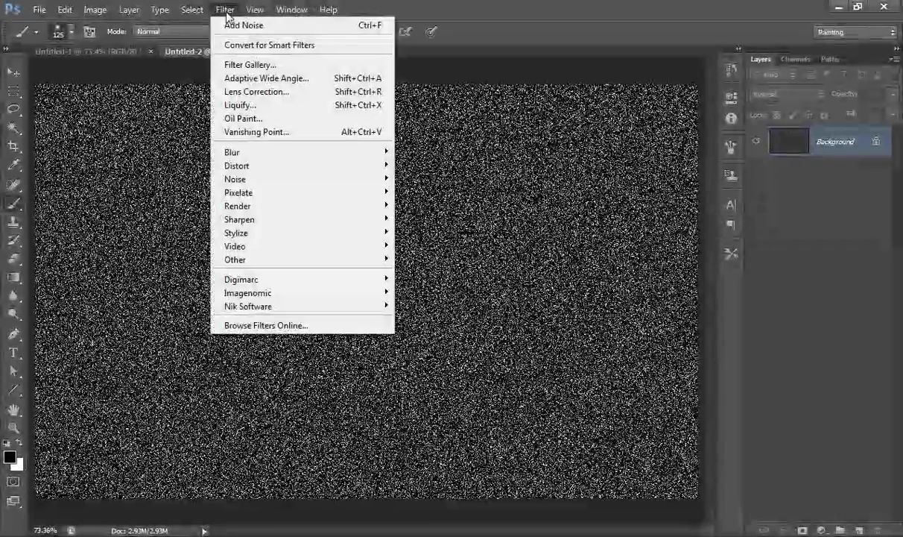
click(249, 65)
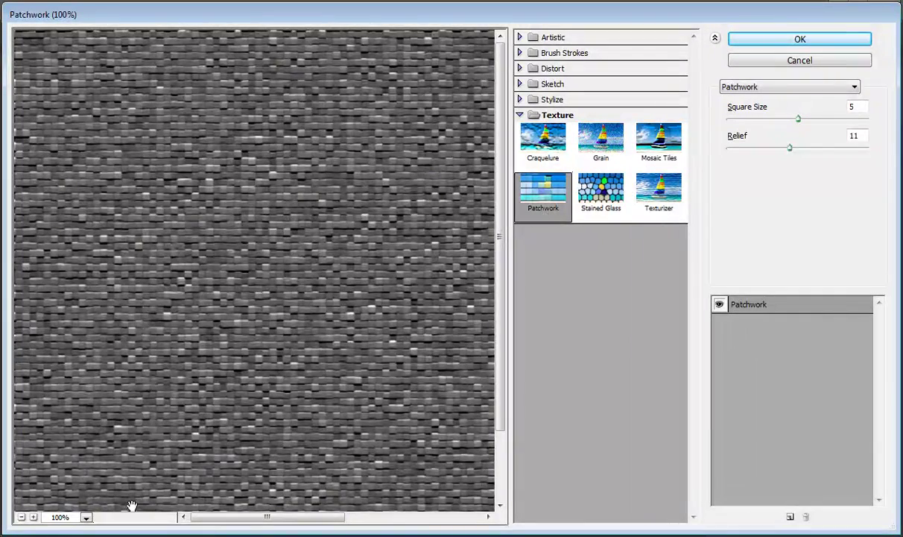
click(22, 516)
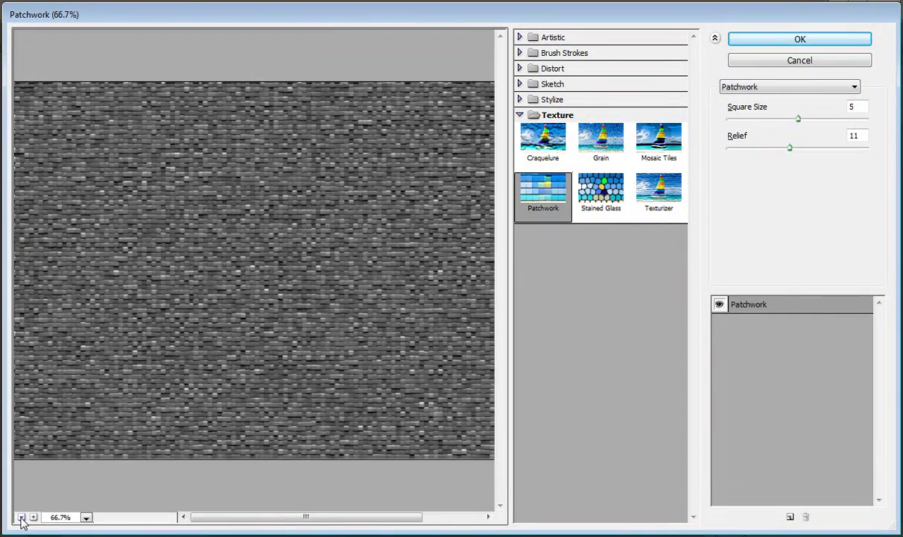
click(22, 517)
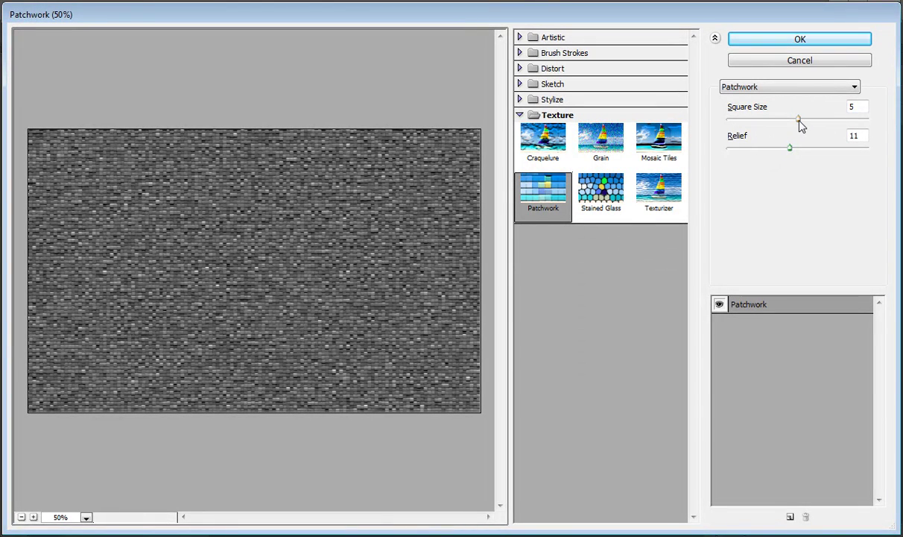
drag(799, 120, 807, 121)
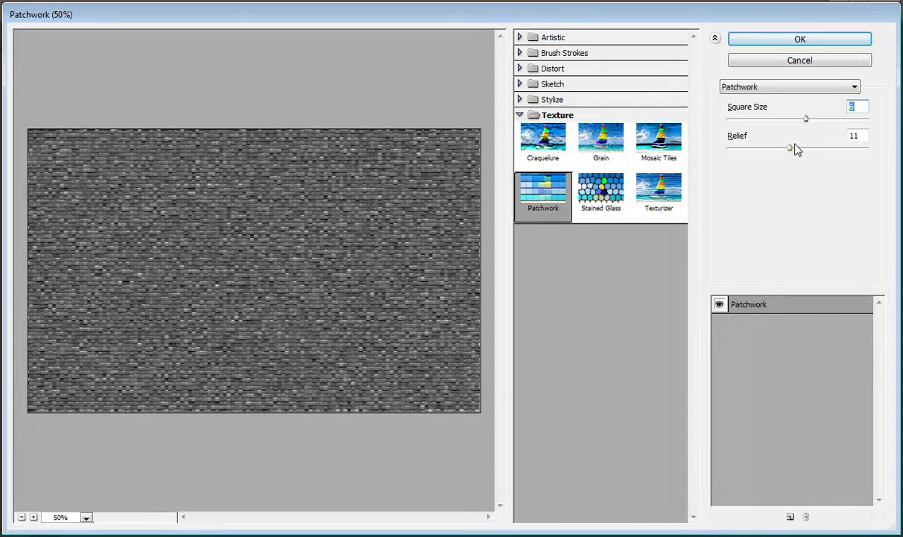
click(792, 148)
mouse_move(791, 149)
mouse_down()
mouse_move(784, 149)
mouse_move(794, 155)
mouse_up()
click(808, 123)
drag(808, 122, 800, 122)
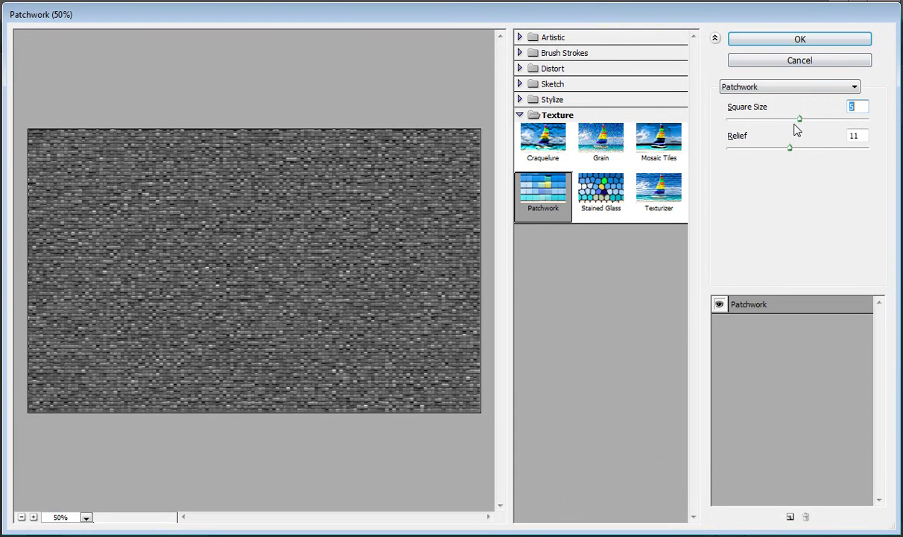
click(789, 41)
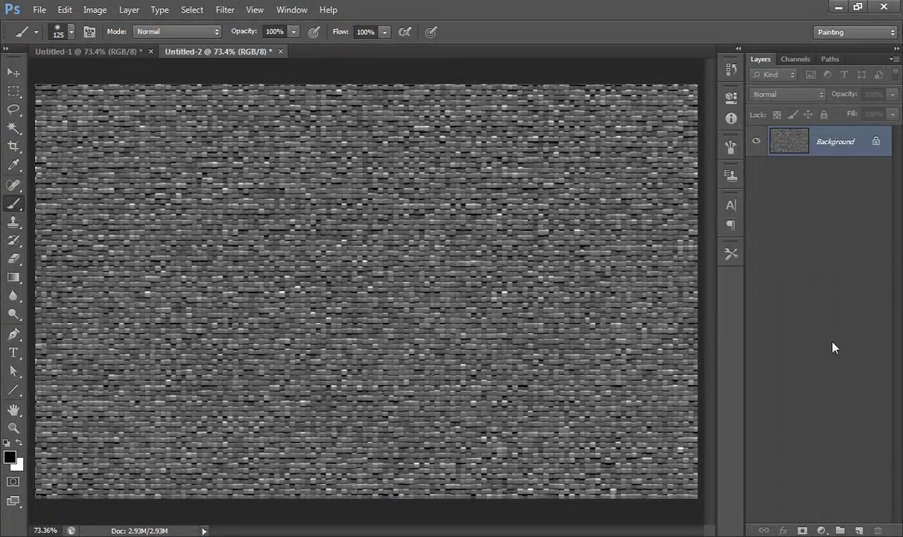
Add a Gradient Fill layer using the reversed Black, White preset.
click(822, 528)
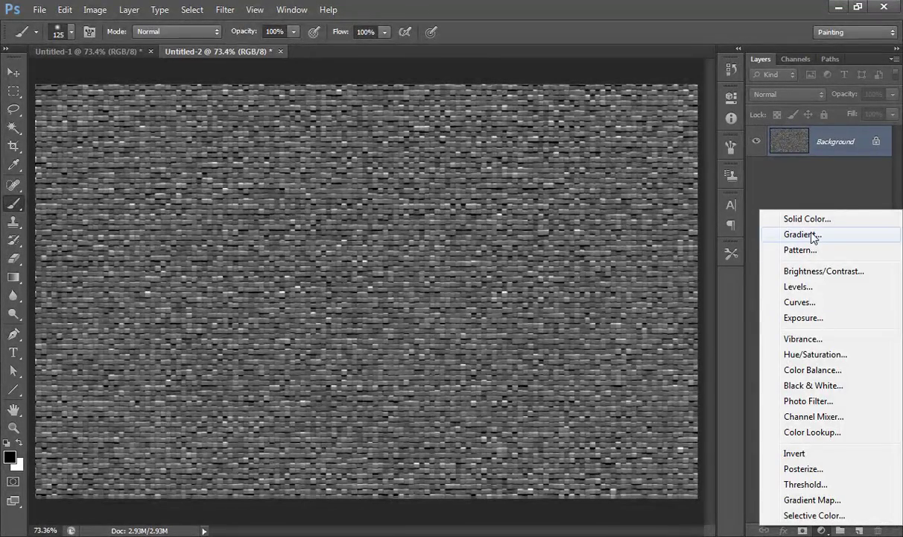
click(783, 235)
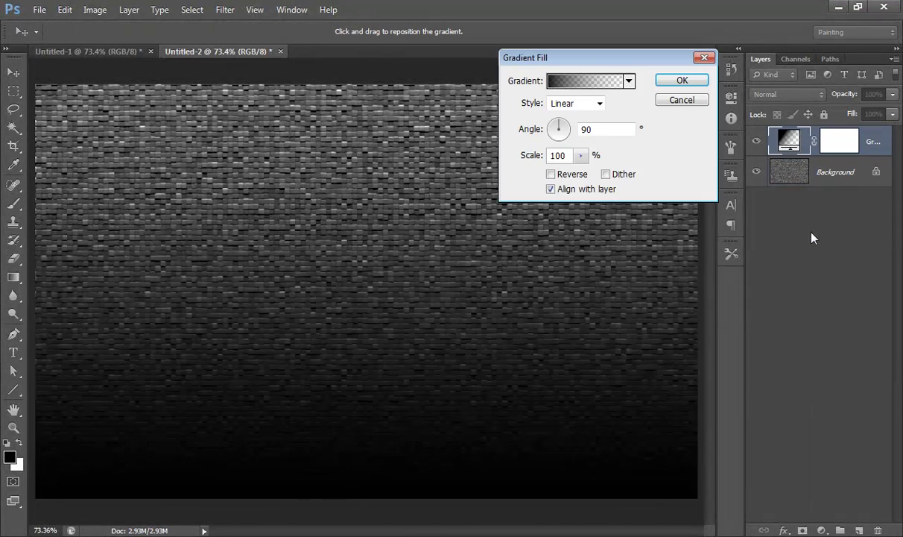
click(552, 174)
click(595, 82)
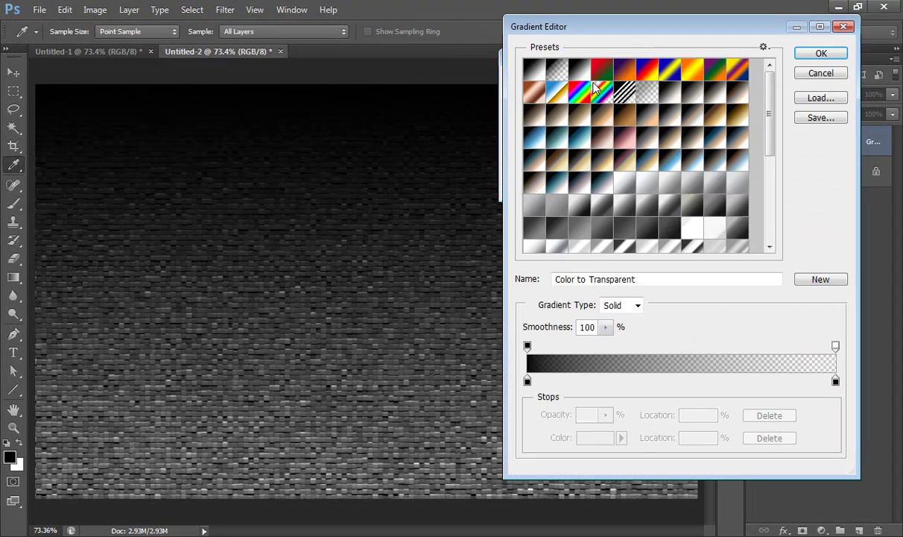
click(574, 68)
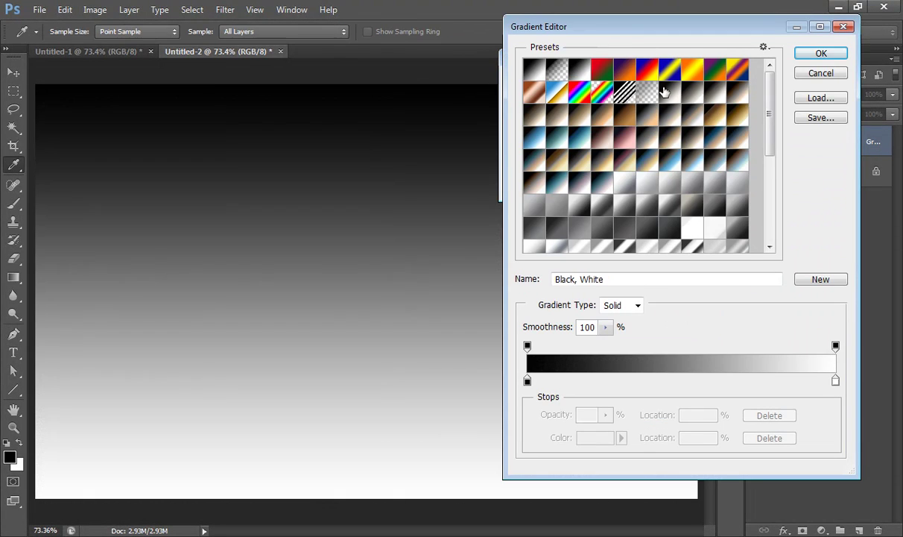
click(812, 58)
Make the gradient fill radial at 219% scale and confirm it.
click(574, 105)
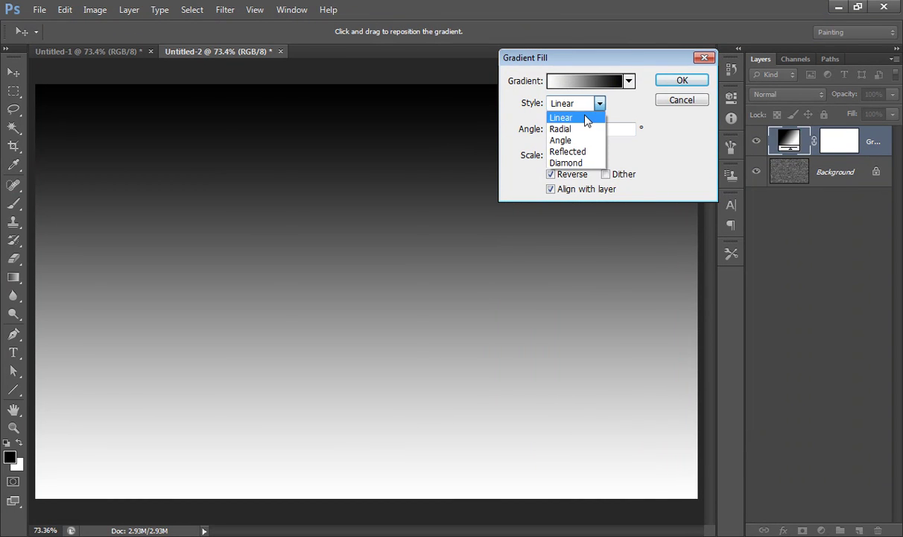
click(579, 129)
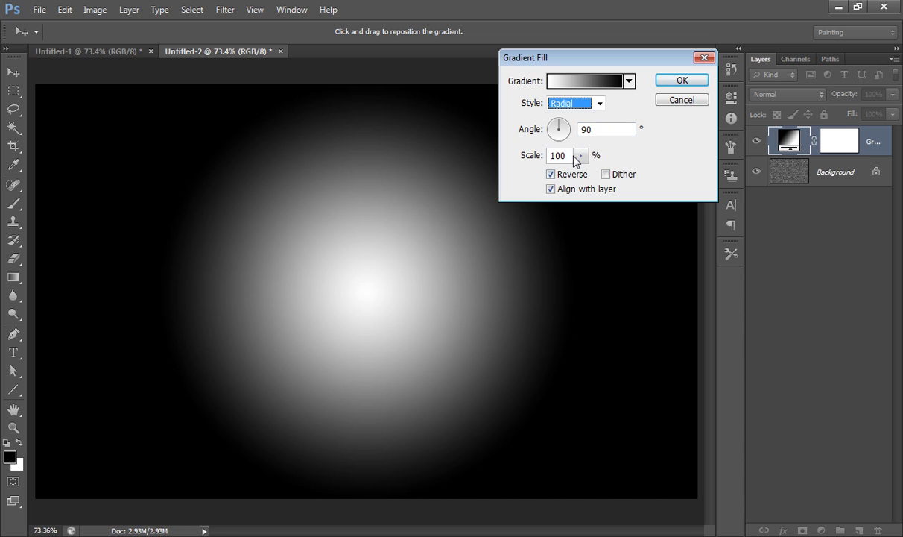
click(579, 155)
drag(578, 173, 591, 177)
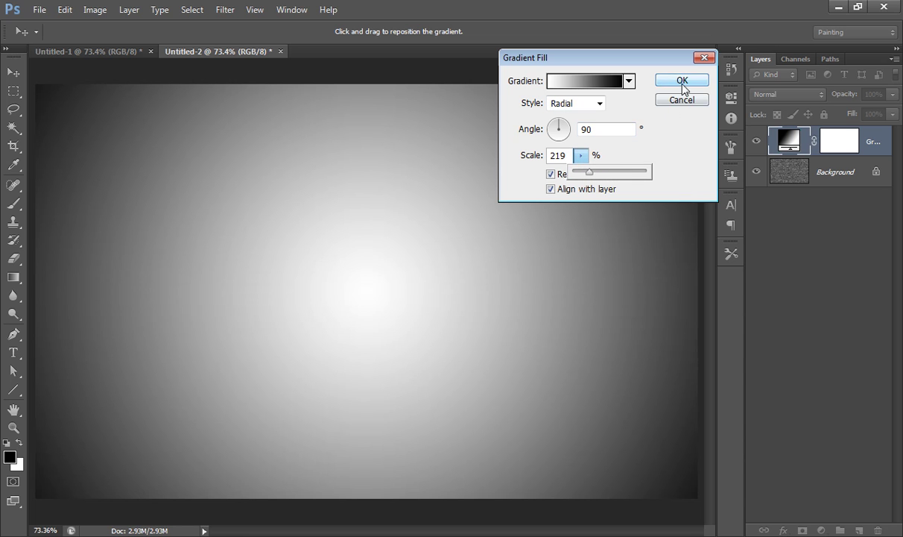
click(682, 80)
click(767, 95)
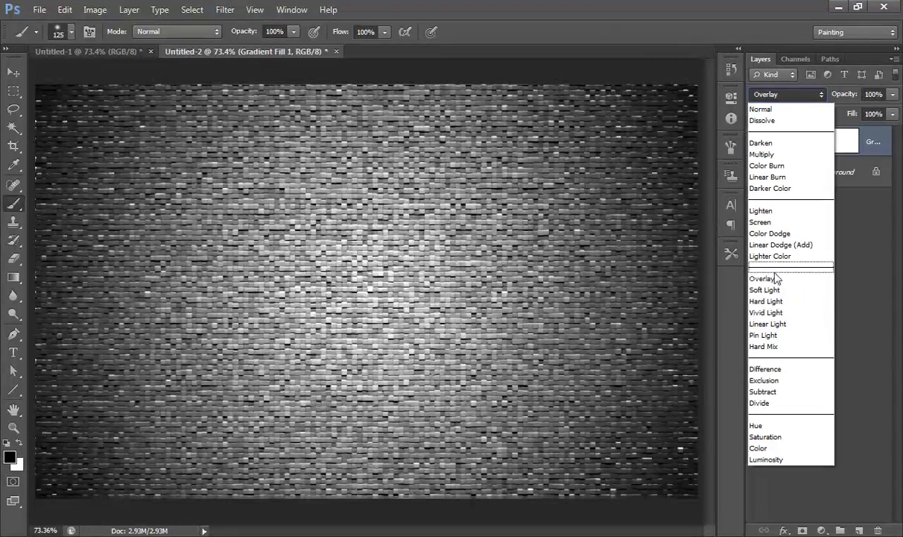
Set the gradient fill layer's blend mode to Overlay.
click(771, 290)
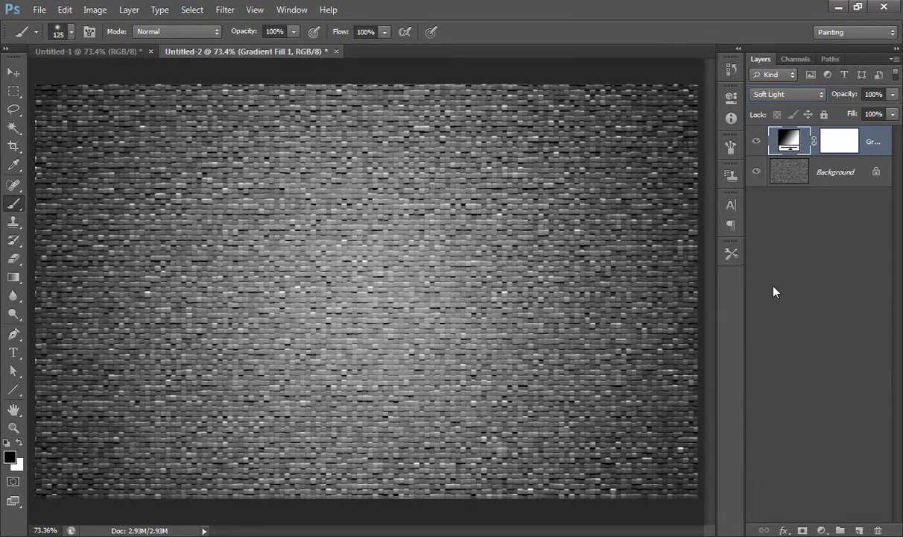
click(786, 93)
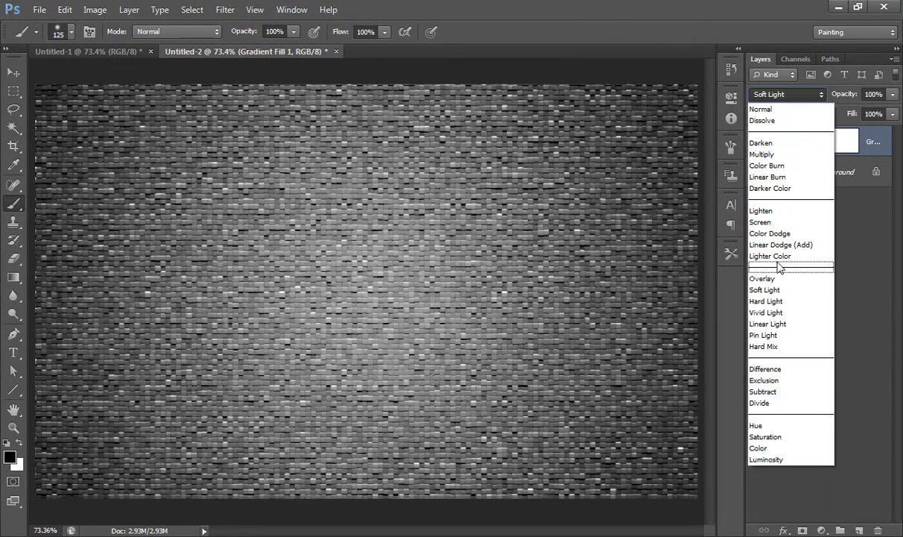
click(776, 279)
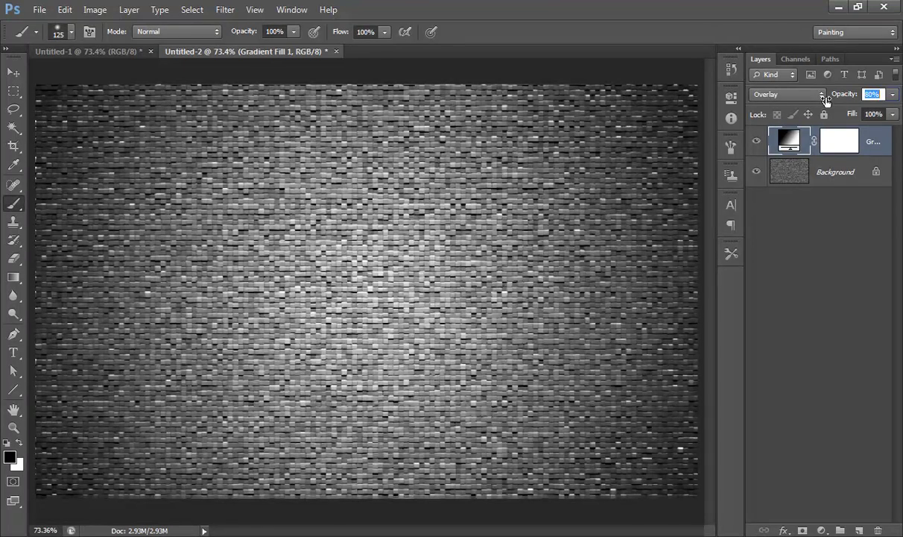
Reduce the radial gradient's scale to 189%.
double_click(800, 135)
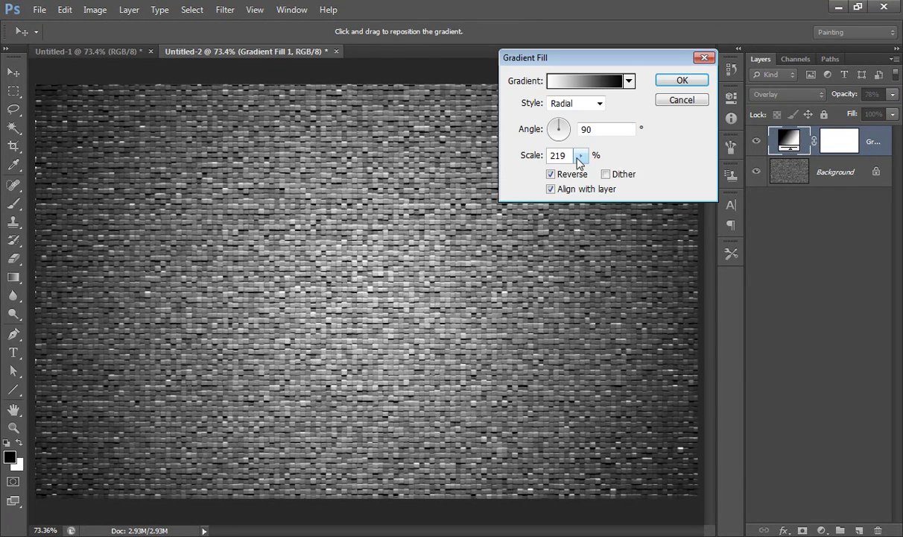
click(579, 156)
drag(580, 176, 580, 176)
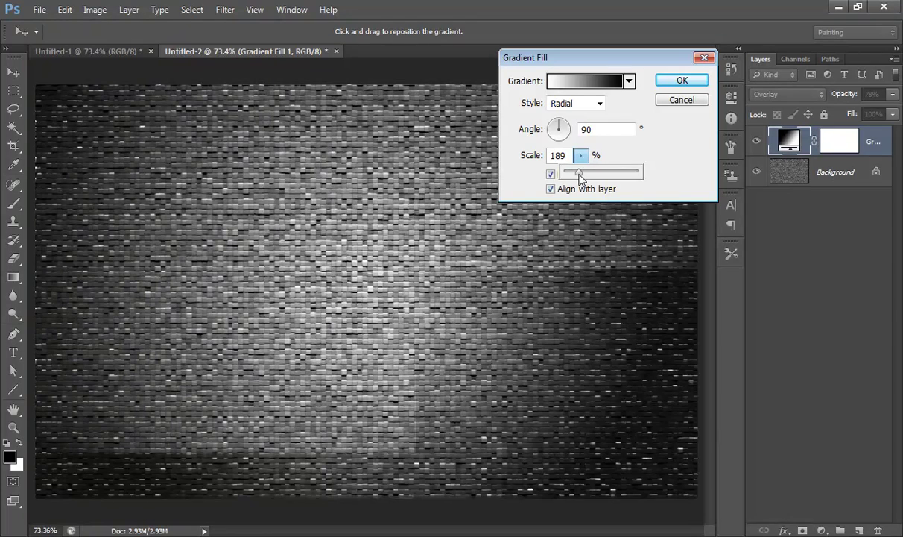
click(681, 81)
click(681, 80)
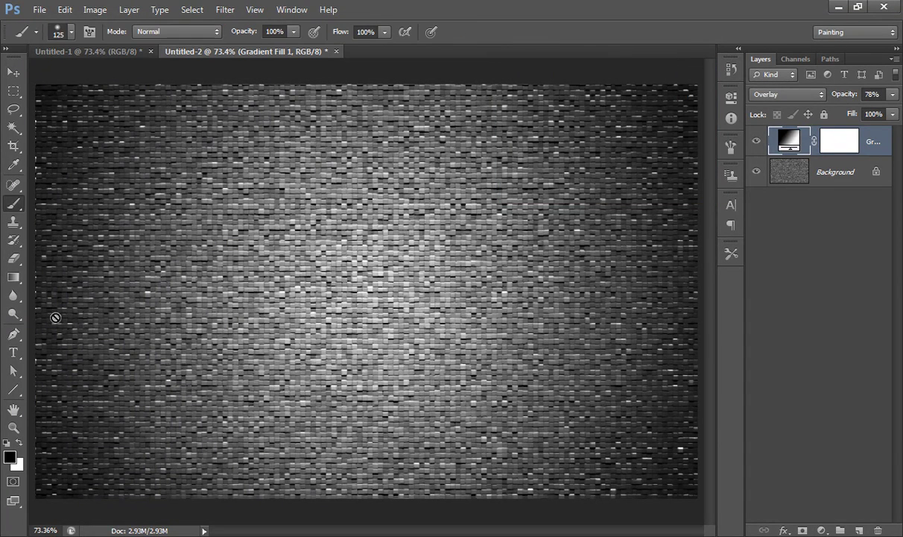
Select the Type tool with the Planet Kosmos font at 187 pt.
click(14, 352)
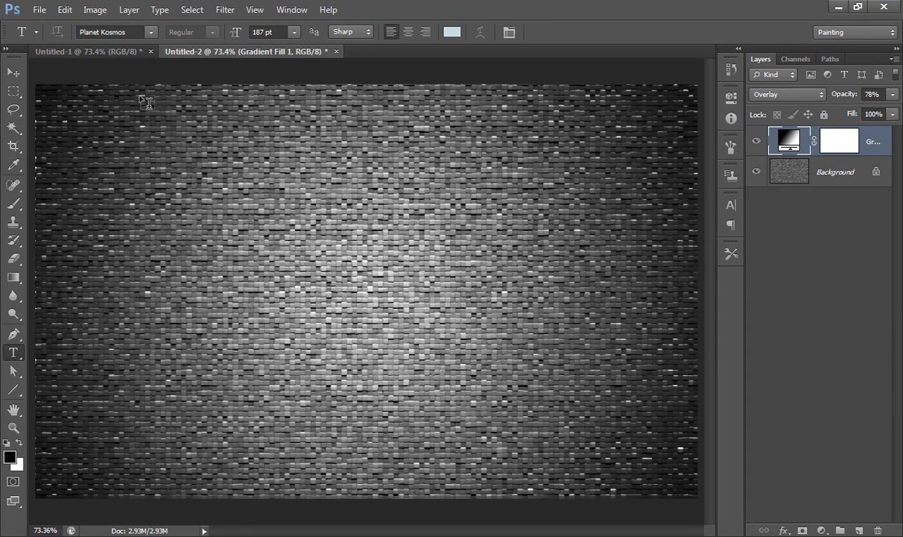
click(148, 35)
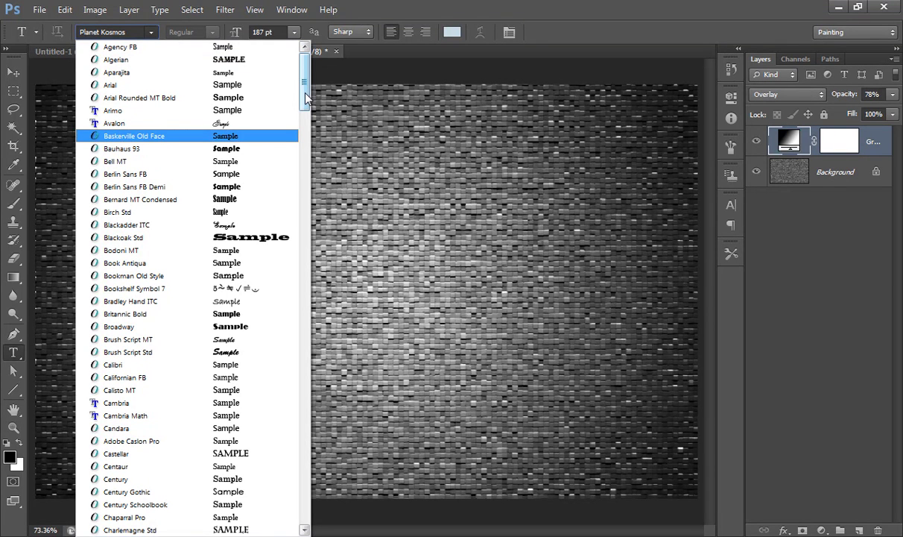
drag(306, 98, 282, 330)
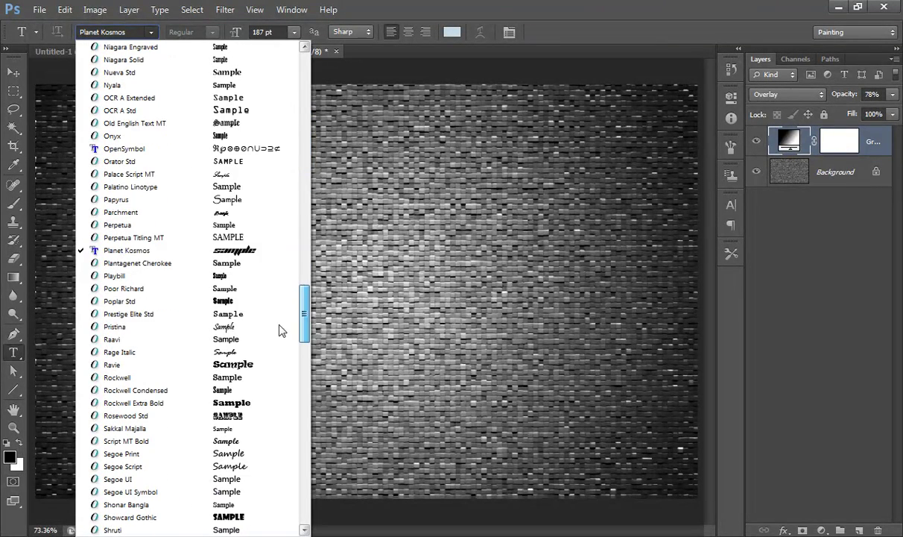
click(164, 253)
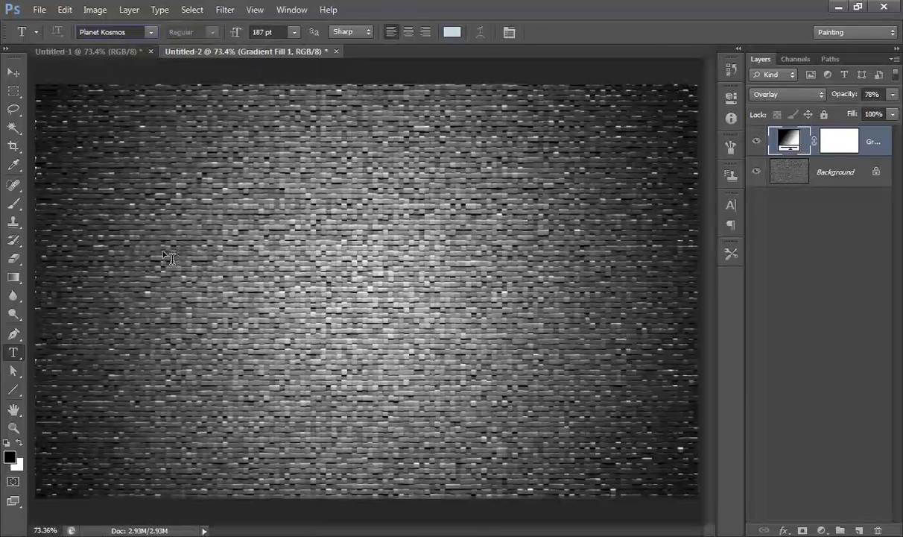
Type the word 'metal' on the canvas as a new text layer.
click(147, 295)
text(metal)
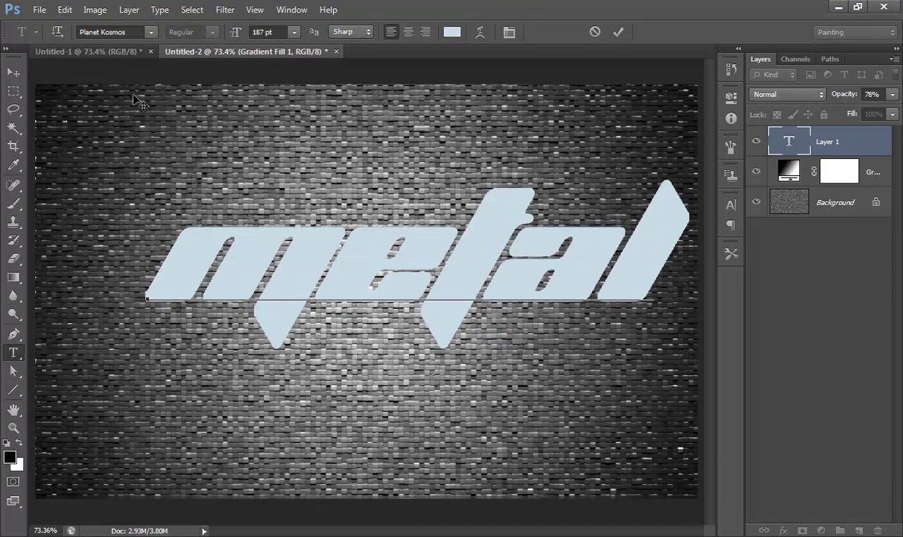
click(620, 31)
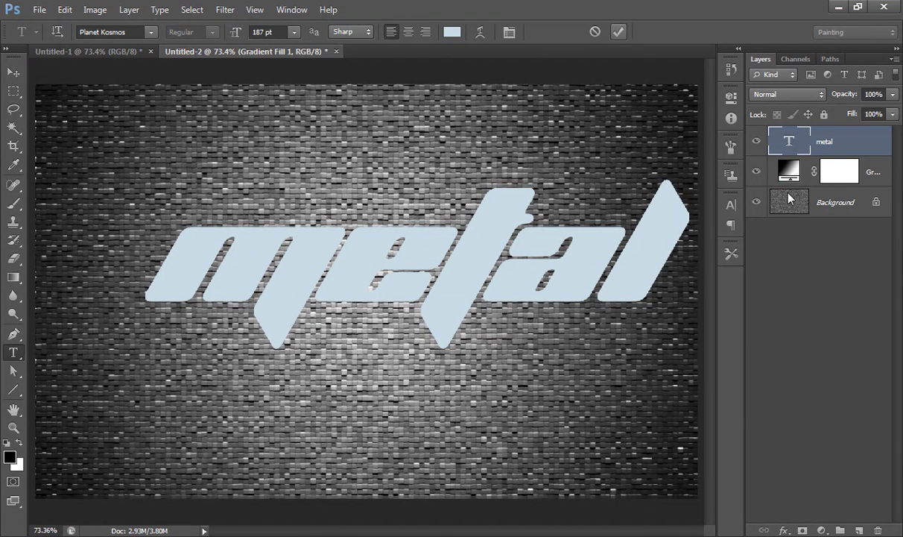
Centre the metal text vertically and horizontally on the canvas using the Background layer.
ctrl+click(827, 203)
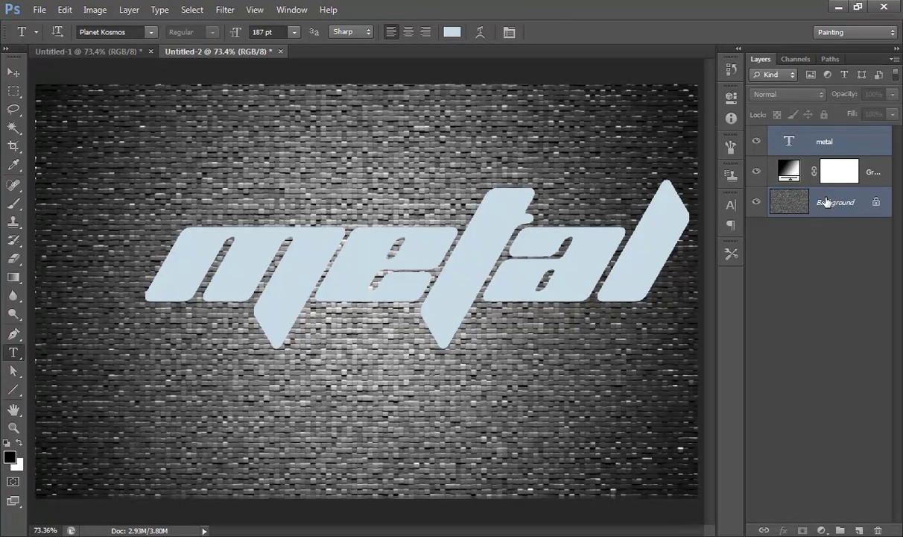
click(14, 73)
click(296, 33)
click(352, 33)
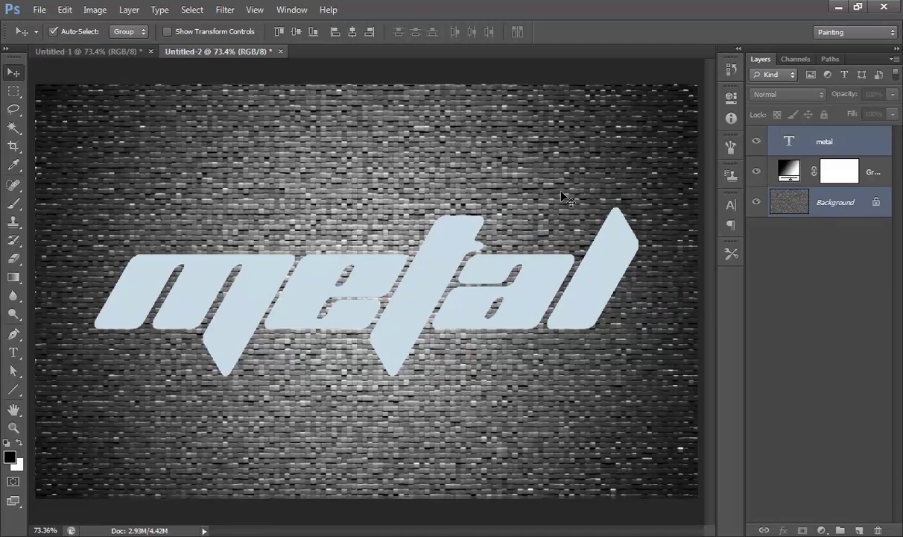
click(811, 350)
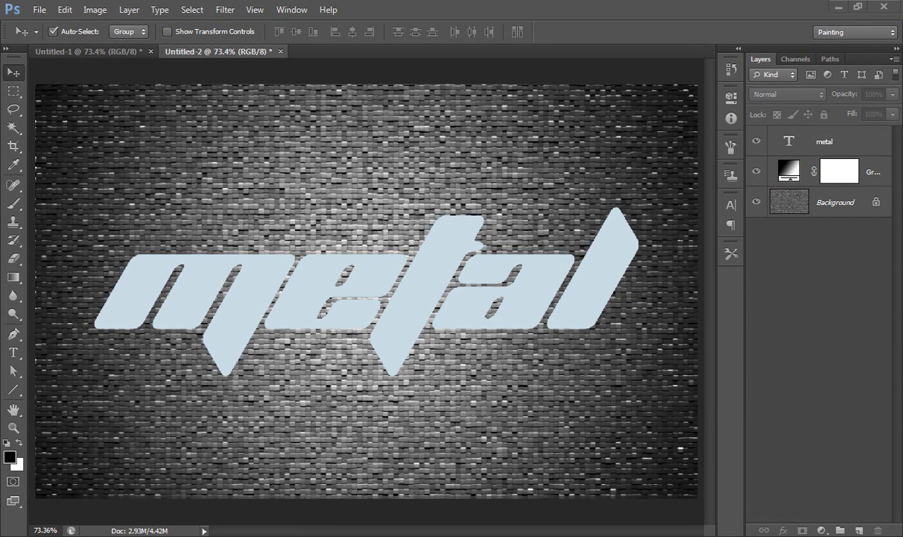
key(alt+Tab)
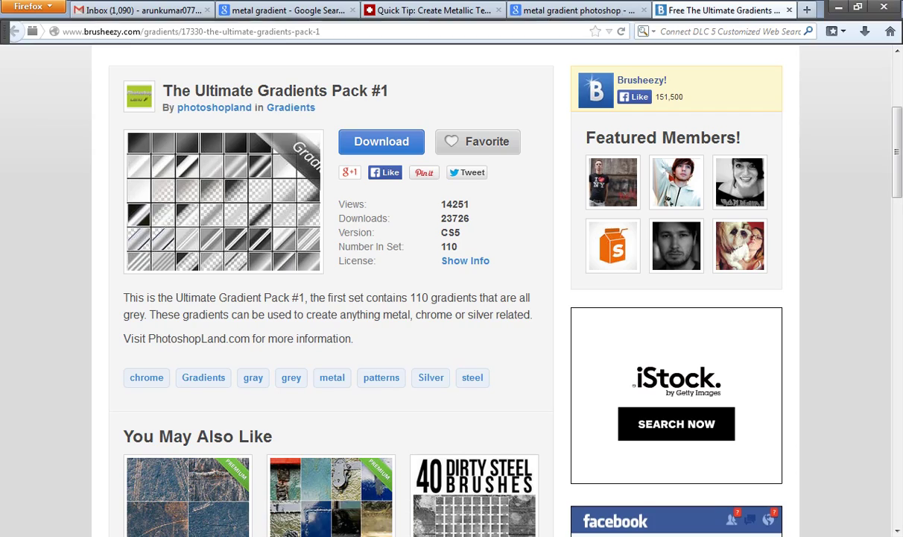
click(324, 518)
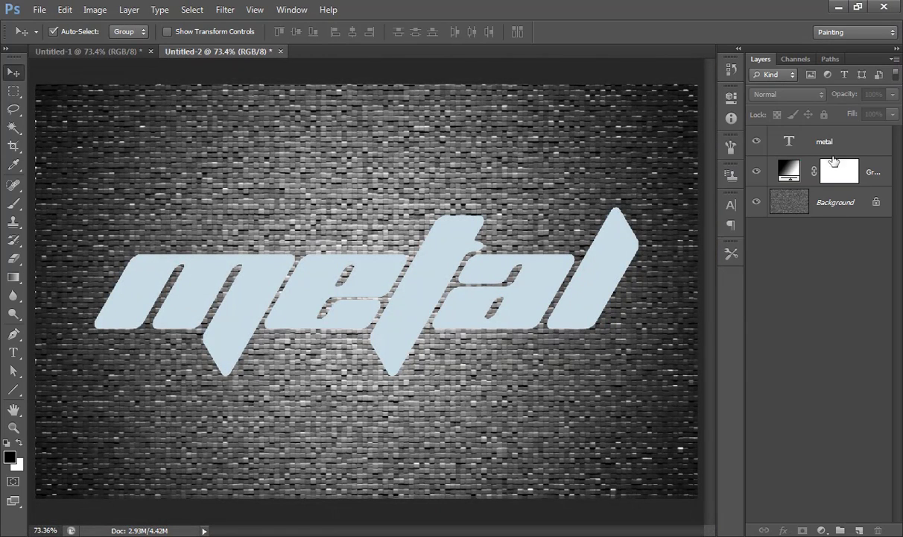
Open Blending Options for the metal layer and enable Color Overlay.
click(790, 143)
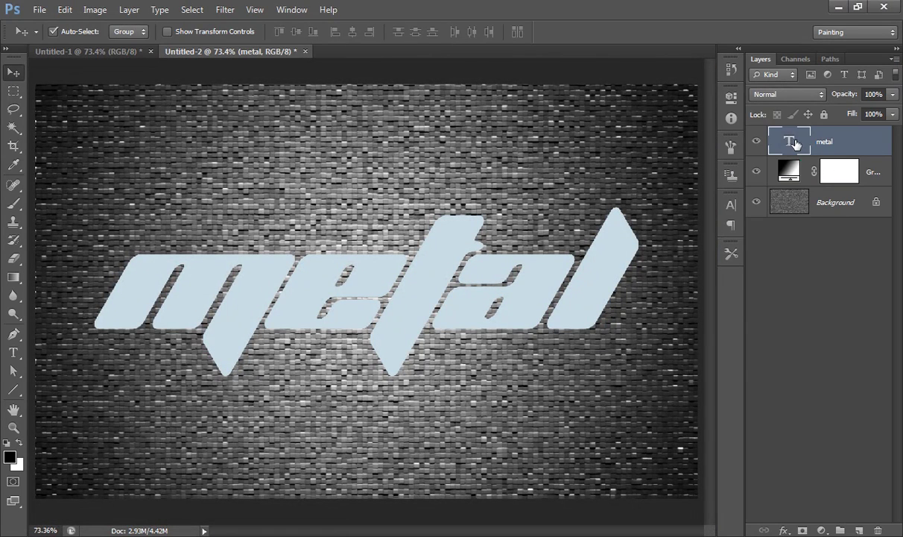
right_click(794, 143)
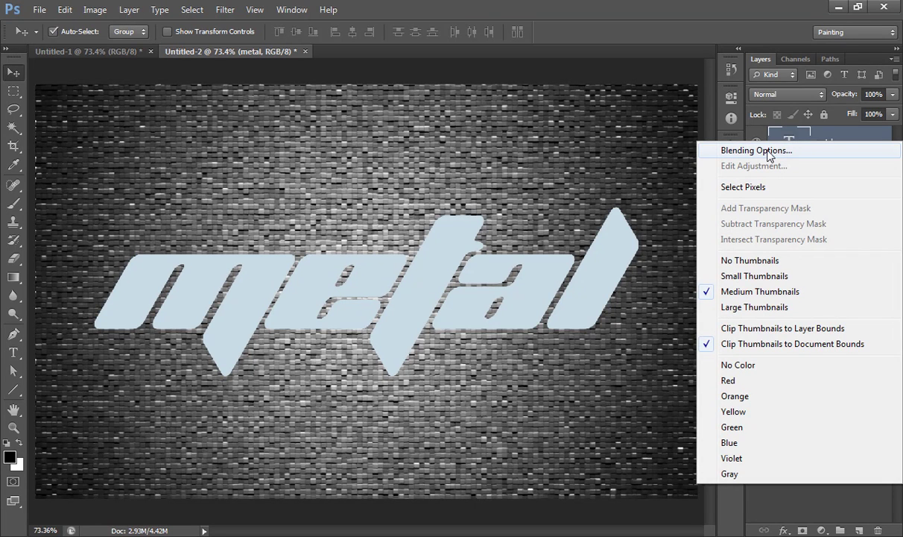
click(768, 153)
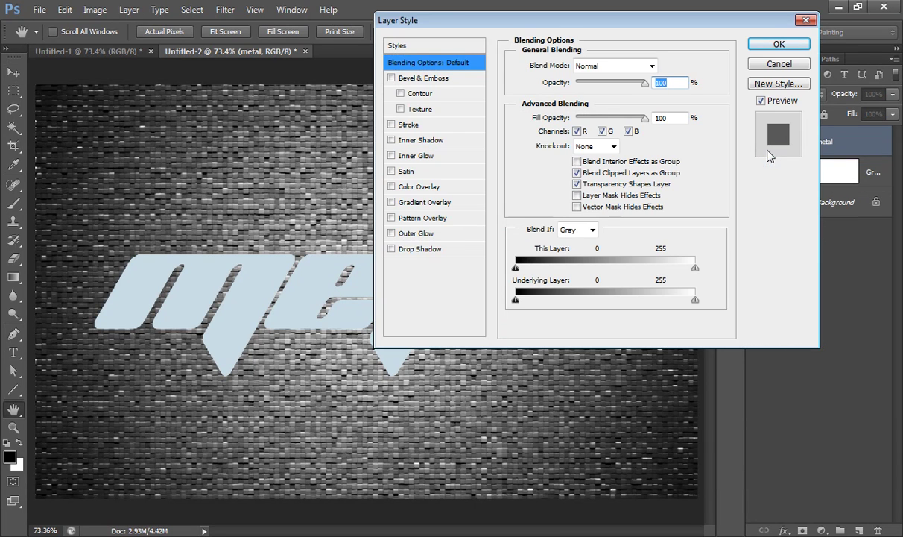
click(392, 186)
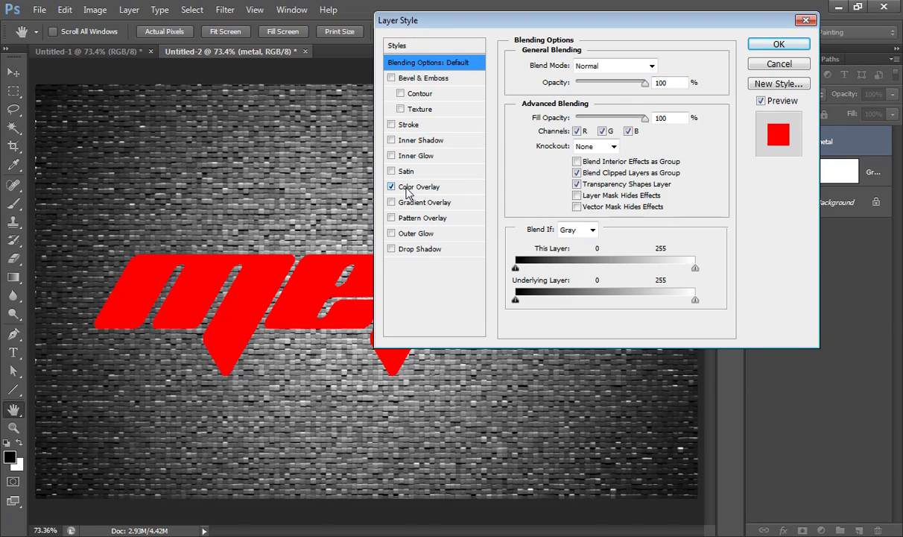
click(410, 188)
Set the overlay colour to 9b9b9b at 56% opacity and enable Gradient Overlay.
click(662, 66)
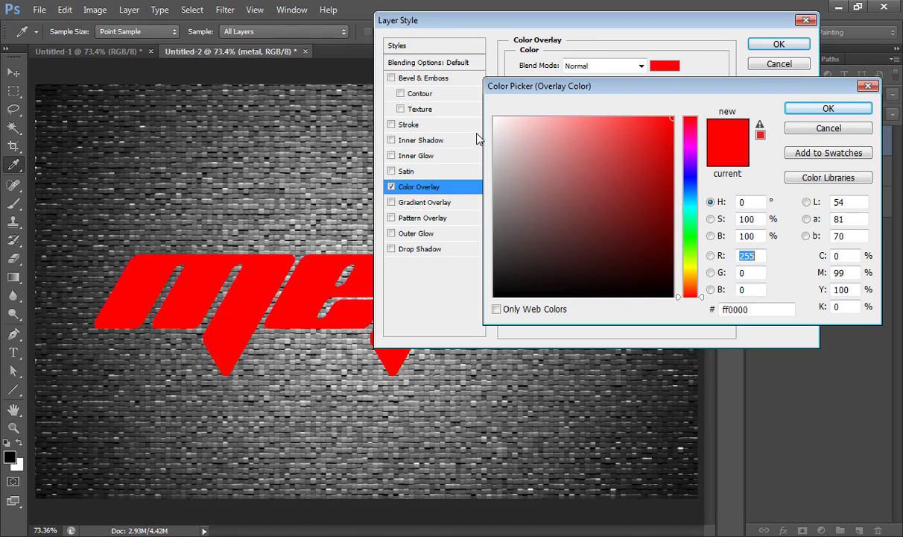
click(494, 187)
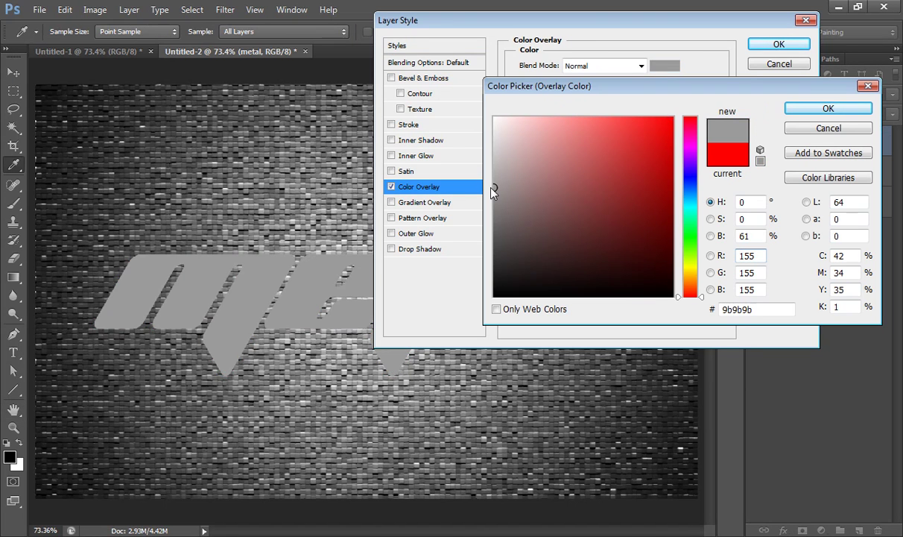
click(803, 111)
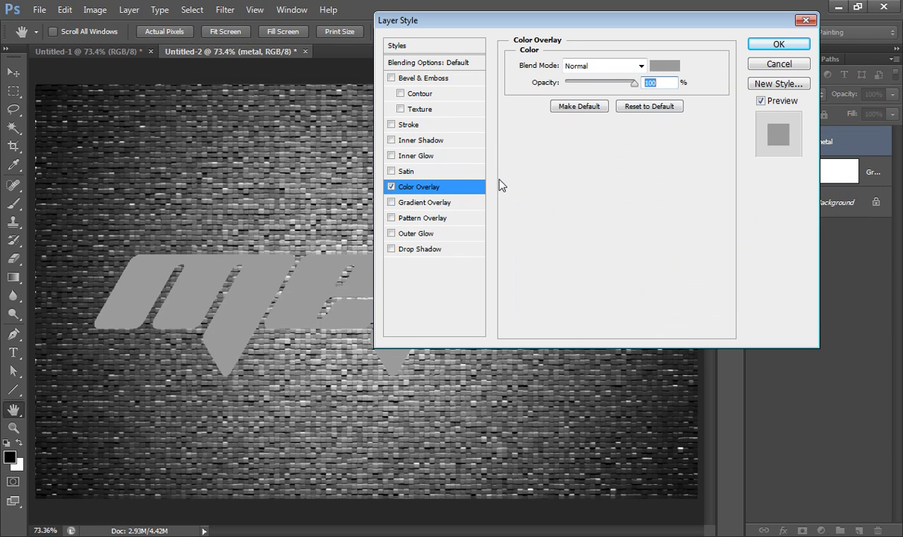
click(392, 202)
drag(634, 82, 595, 84)
Set the Gradient Overlay to the silver photoshopland preset and enable Drop Shadow.
click(440, 203)
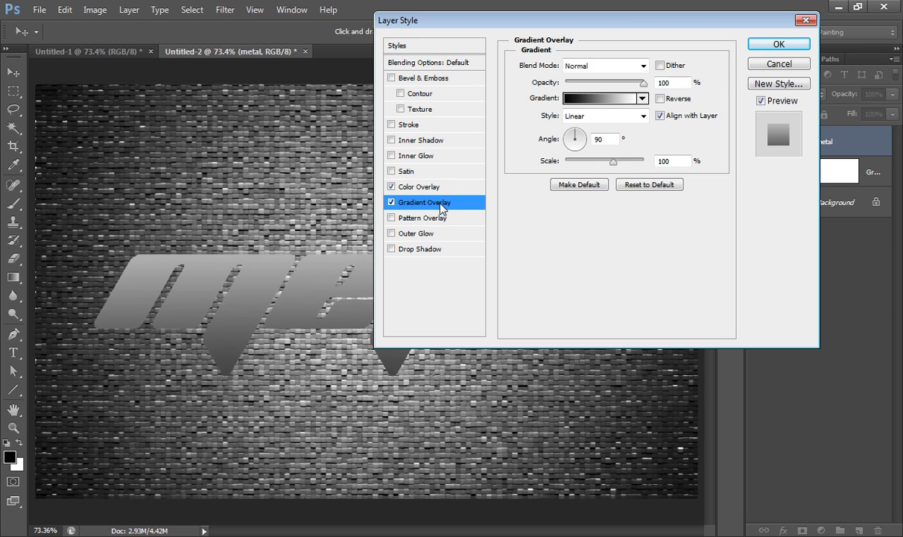
click(610, 99)
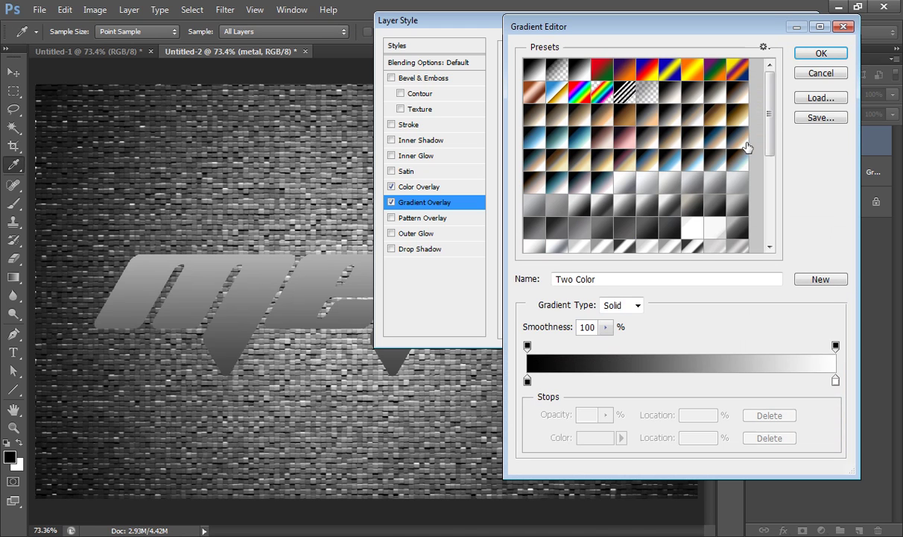
click(772, 146)
drag(771, 149, 772, 172)
click(531, 158)
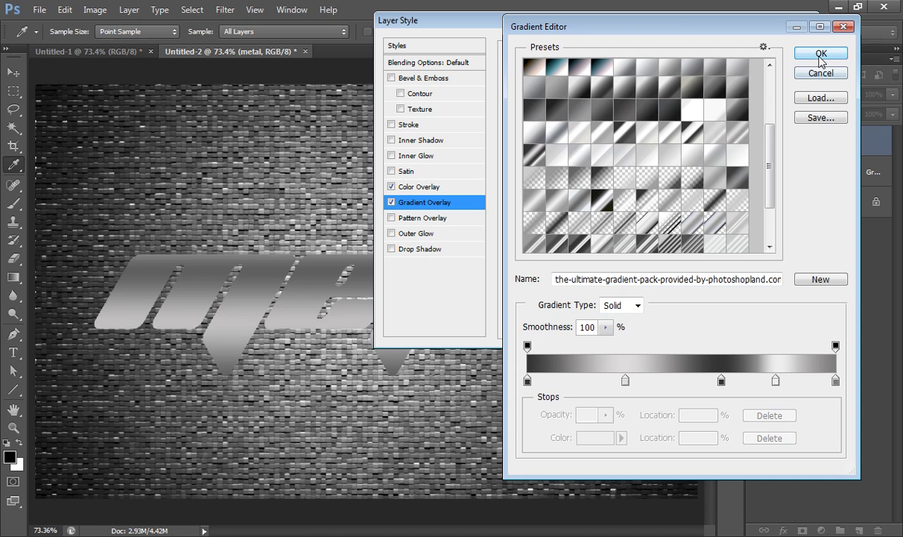
click(821, 55)
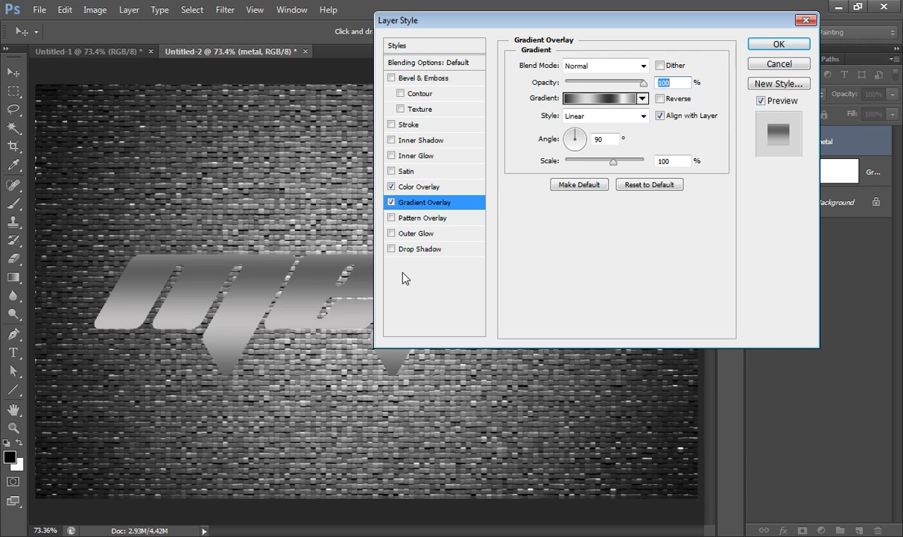
click(392, 250)
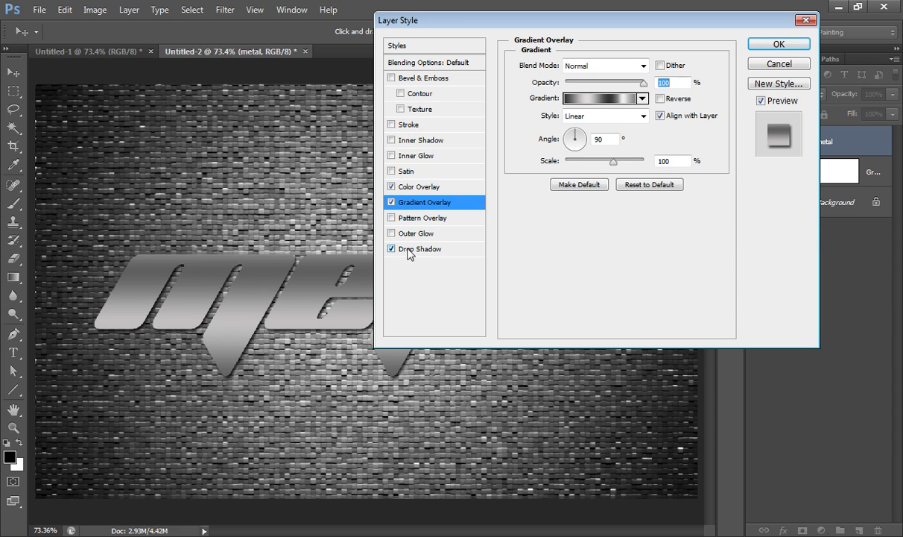
Set the Drop Shadow to 100% opacity, 8 px distance and 16 px size, then apply.
click(412, 251)
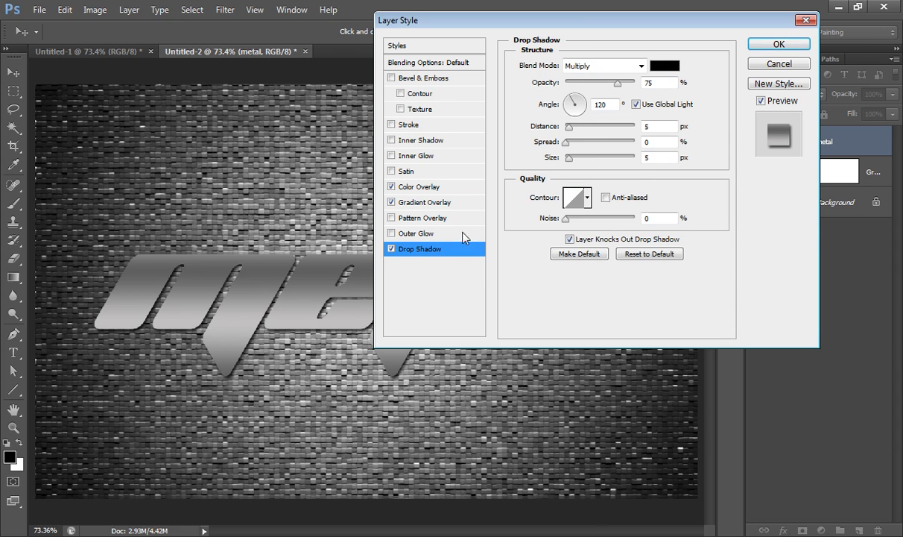
click(620, 85)
drag(620, 85, 635, 87)
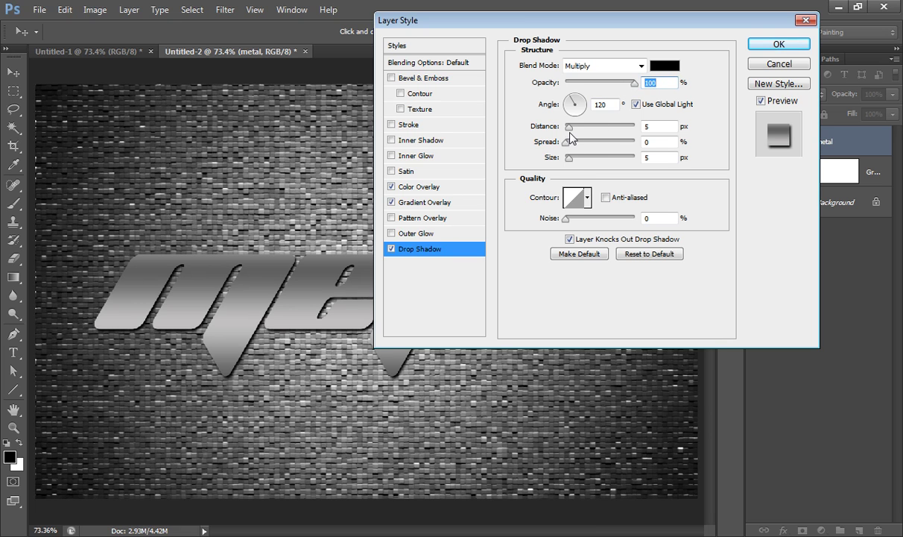
drag(571, 131, 575, 166)
click(754, 43)
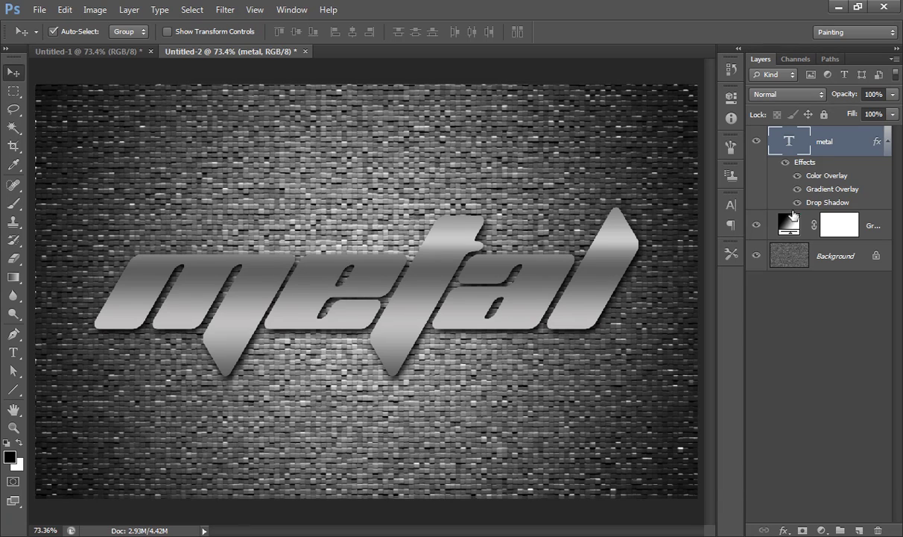
Add a 3 px outside Stroke to the metal text with Gradient fill type.
right_click(748, 145)
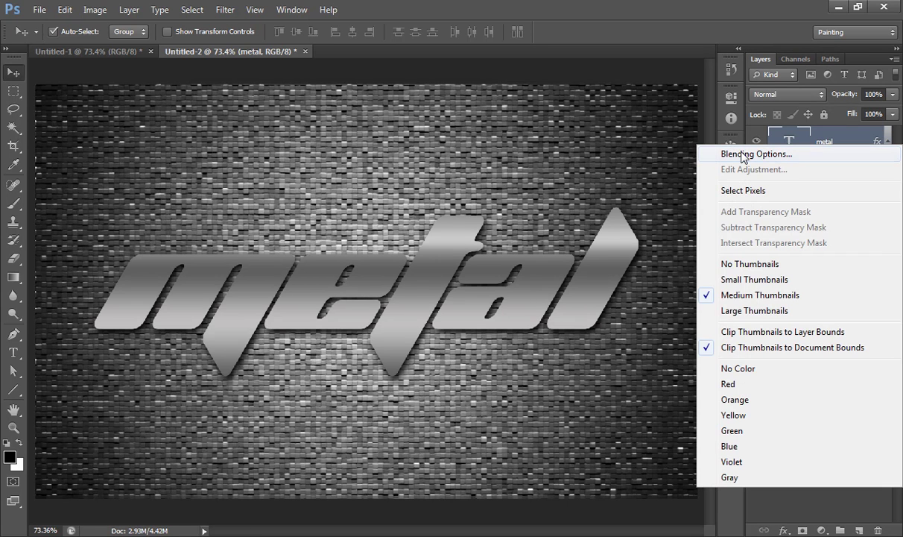
click(743, 154)
click(392, 125)
click(408, 126)
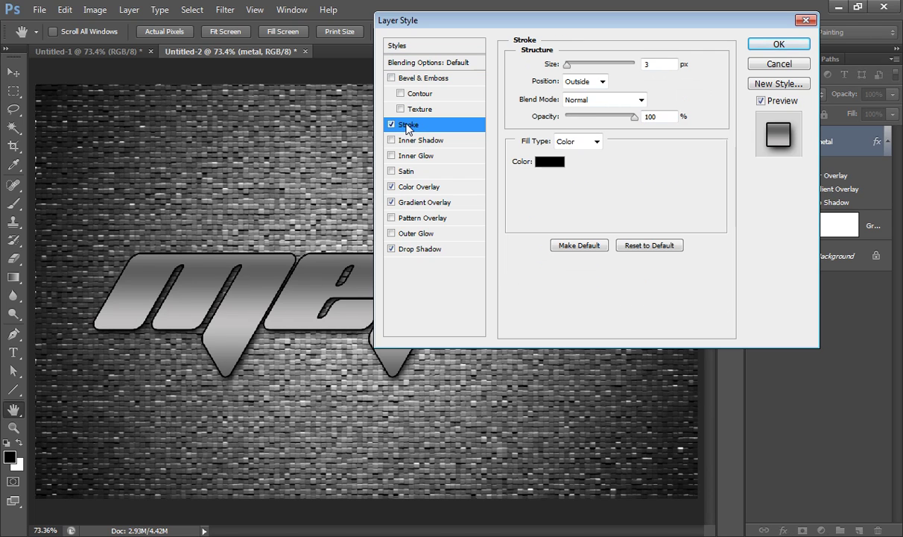
click(581, 142)
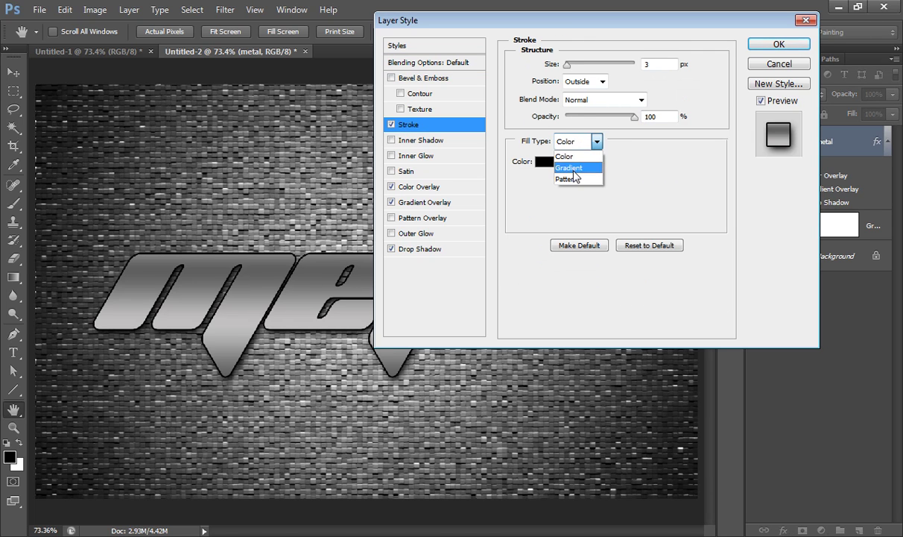
click(569, 168)
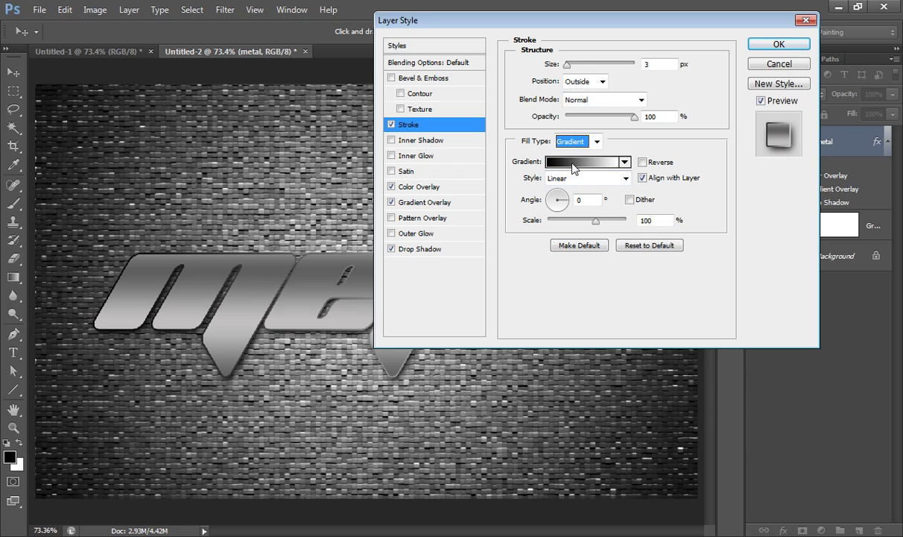
Fill the stroke with the silver photoshopland gradient at a 0° angle.
click(574, 162)
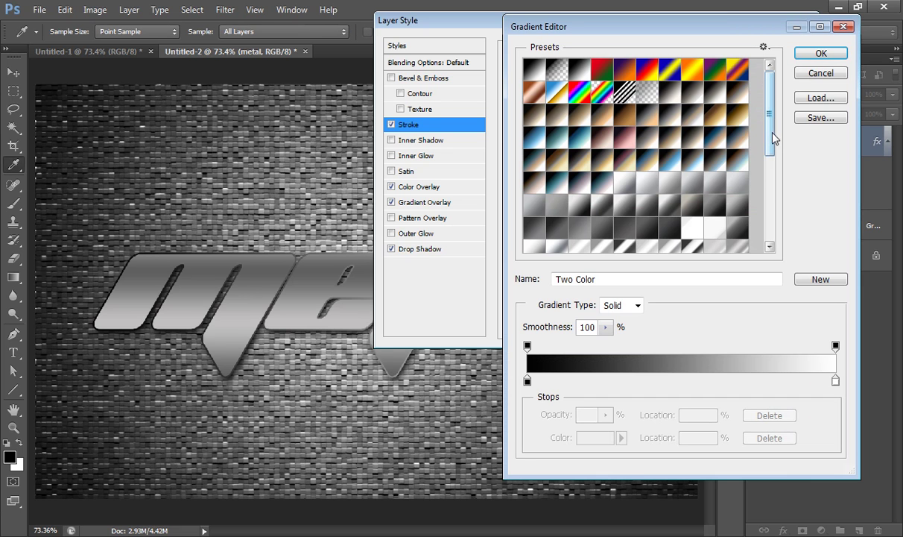
drag(775, 135, 771, 175)
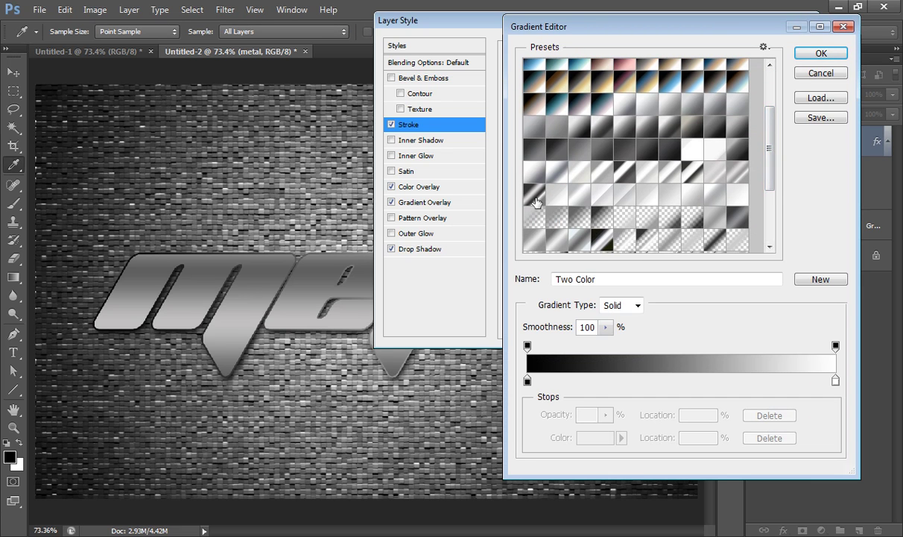
click(534, 198)
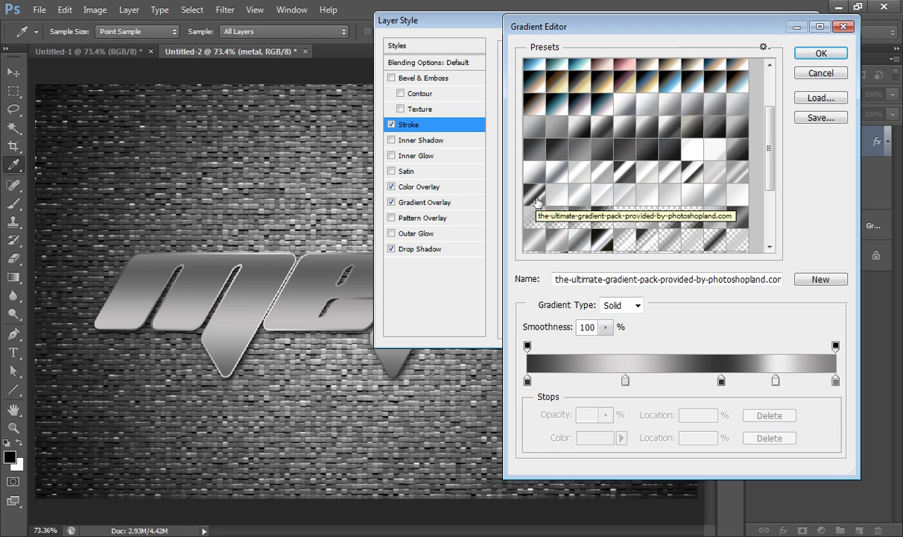
click(820, 54)
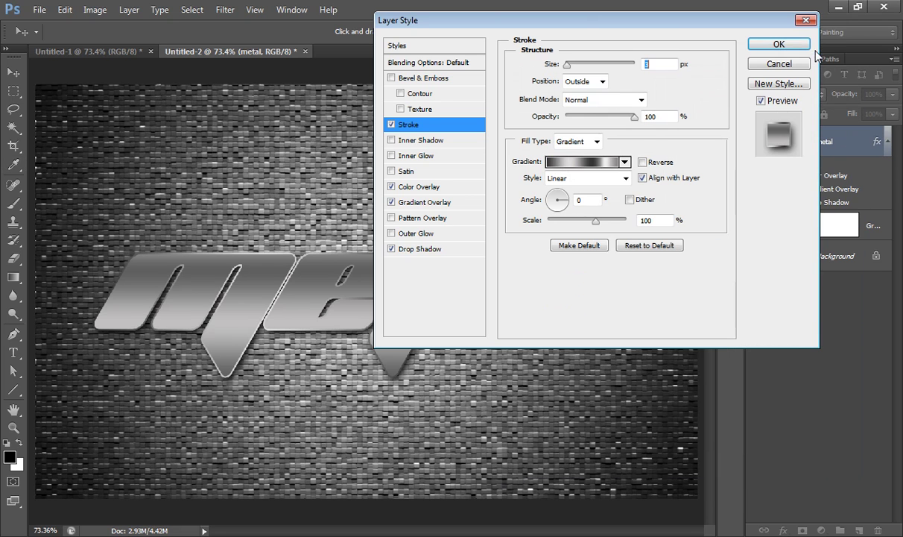
click(643, 163)
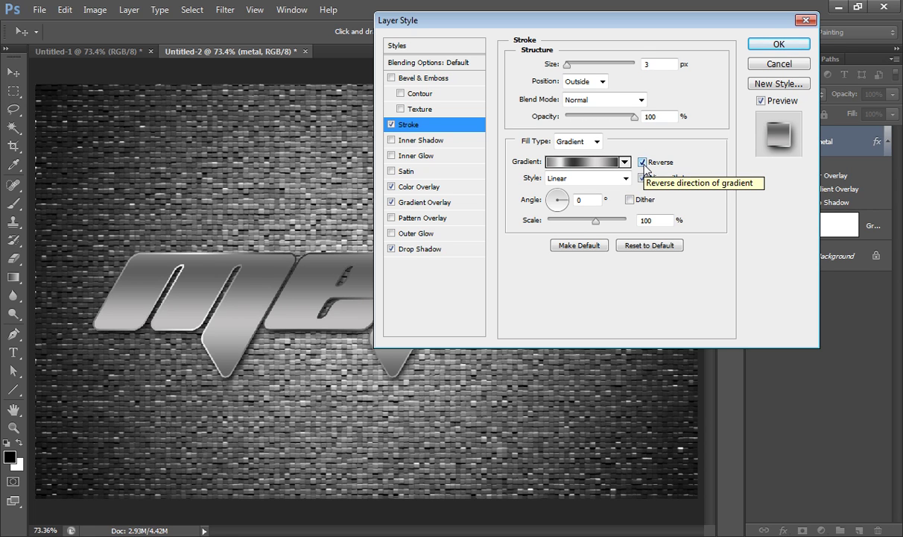
click(643, 163)
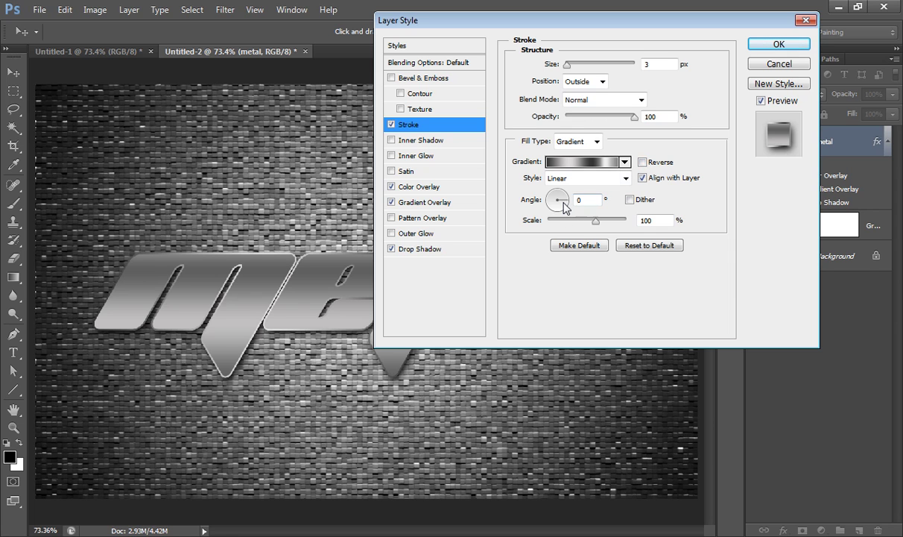
mouse_move(538, 203)
mouse_down()
mouse_move(540, 191)
mouse_move(570, 194)
mouse_move(559, 191)
mouse_up()
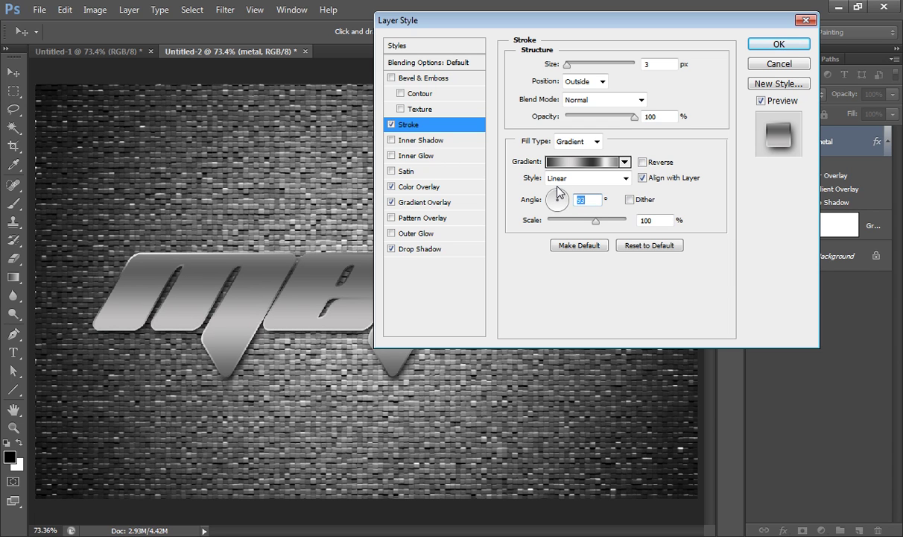
drag(559, 198, 581, 205)
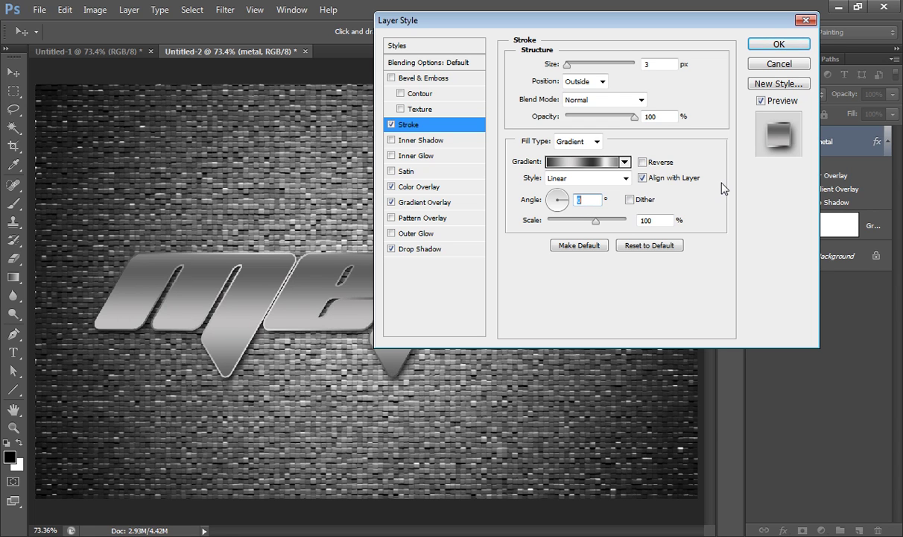
Add an Outer Bevel to the metal text, trying Chisel Hard and Chisel Soft before keeping Smooth.
click(392, 79)
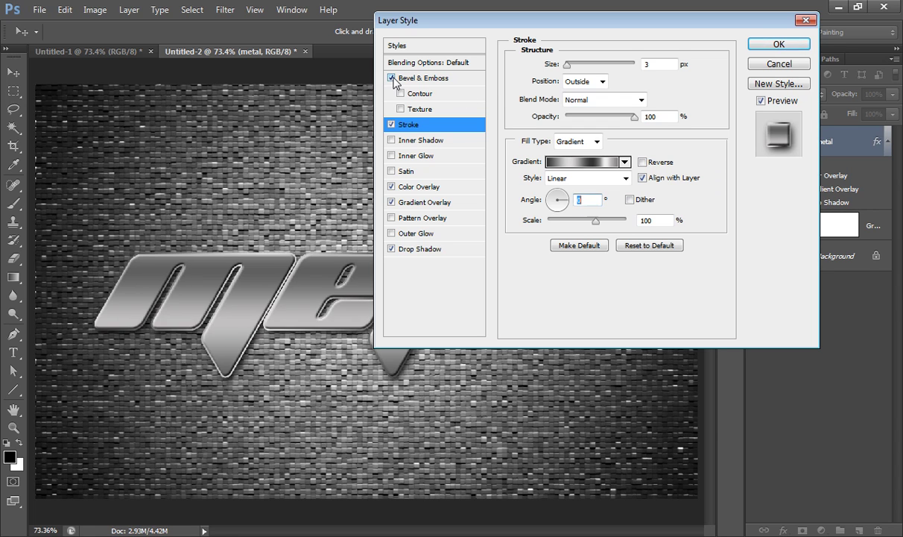
click(398, 80)
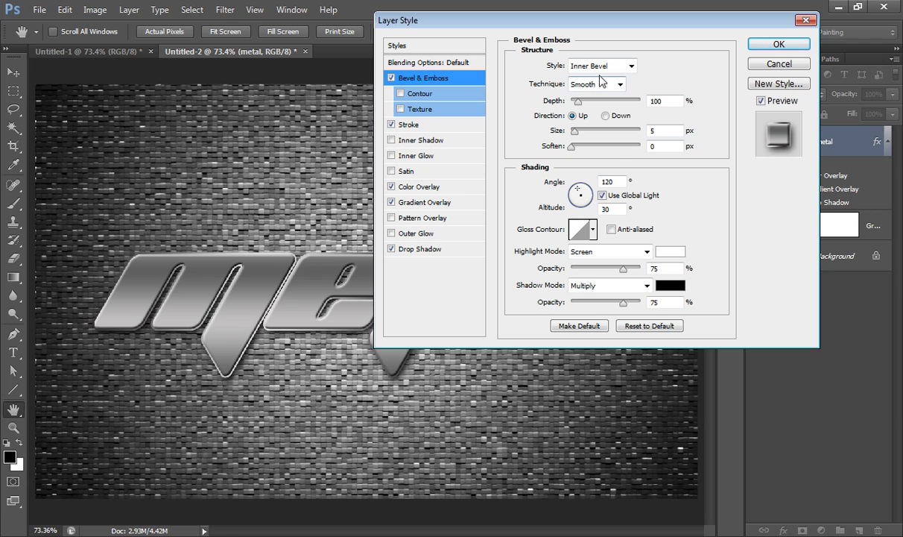
click(585, 67)
click(601, 75)
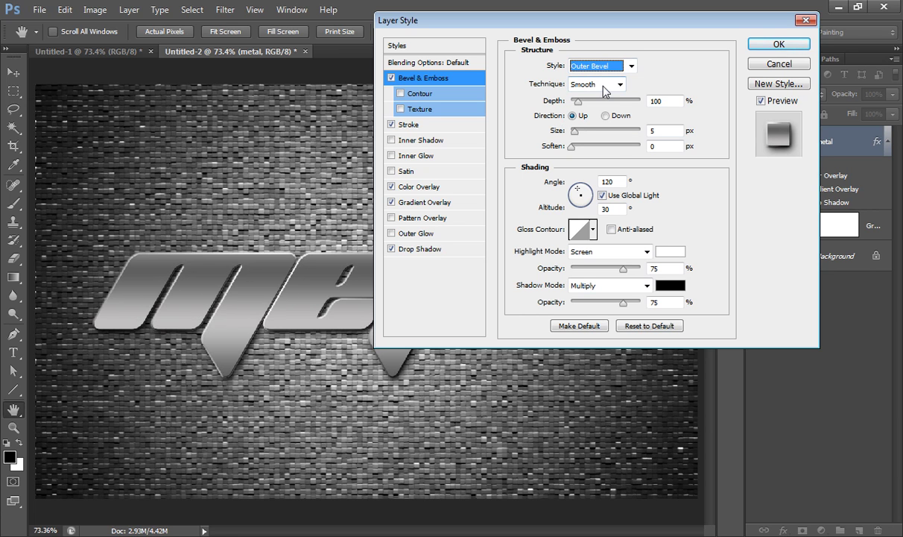
click(608, 86)
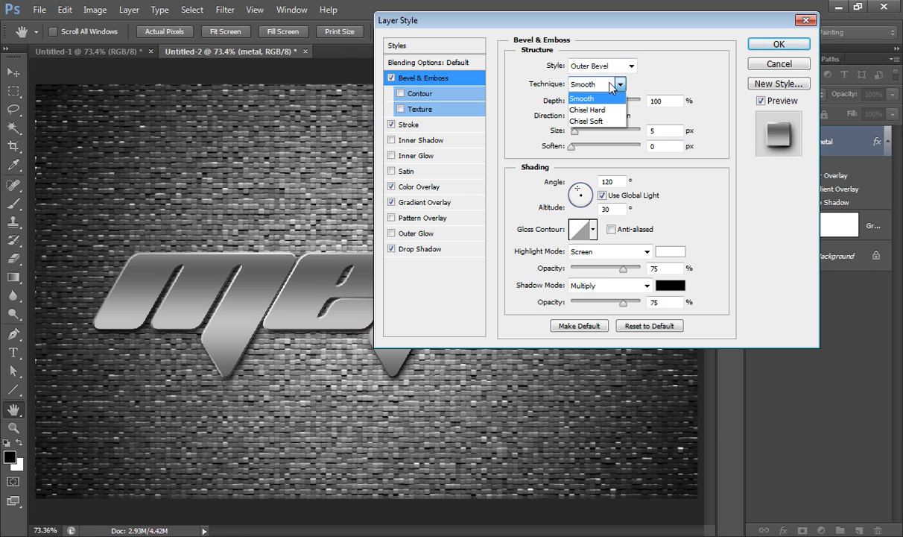
click(600, 109)
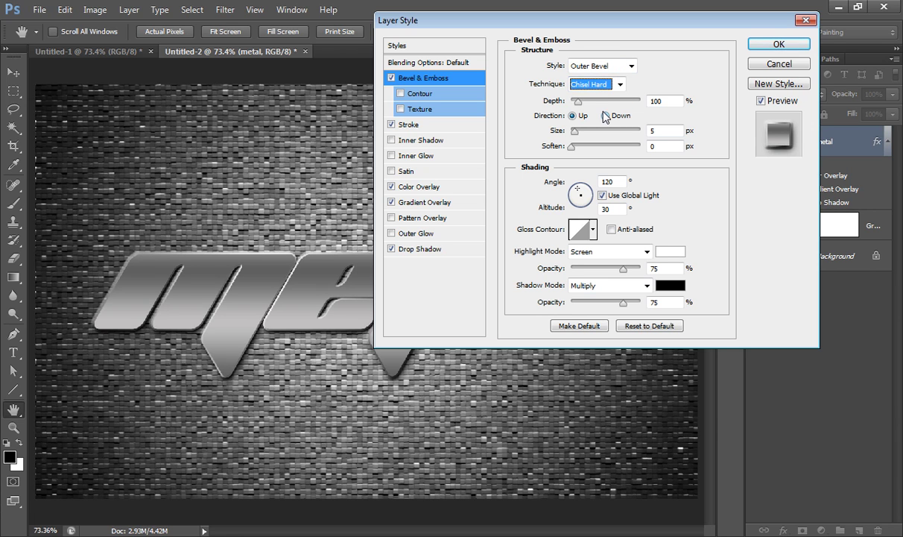
click(578, 85)
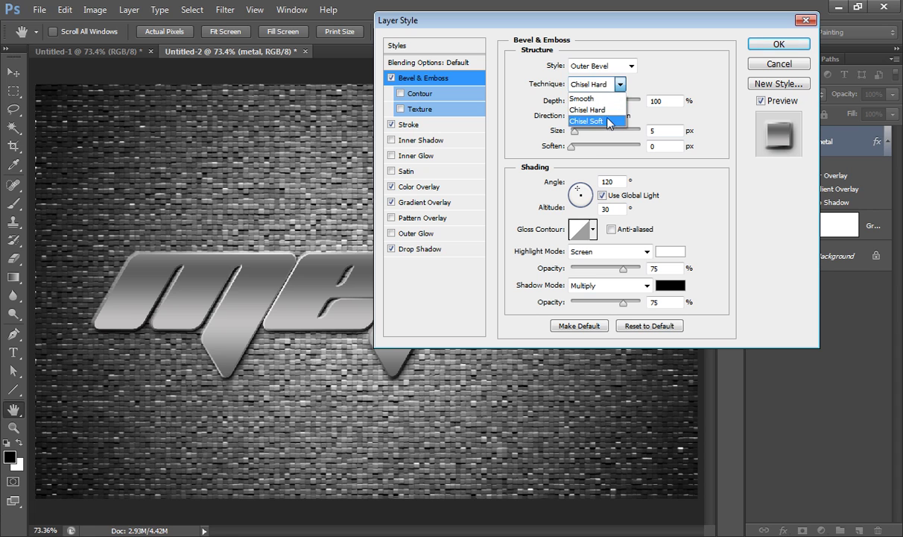
click(608, 122)
click(596, 85)
click(596, 104)
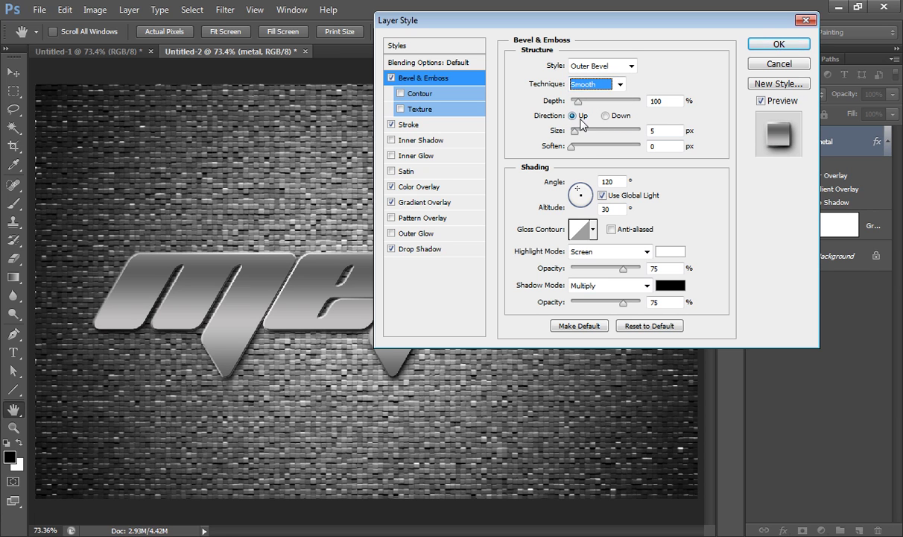
Deepen the bevel to 450%, raise highlight opacity to 100%, and apply the layer style.
click(578, 102)
drag(579, 106, 581, 150)
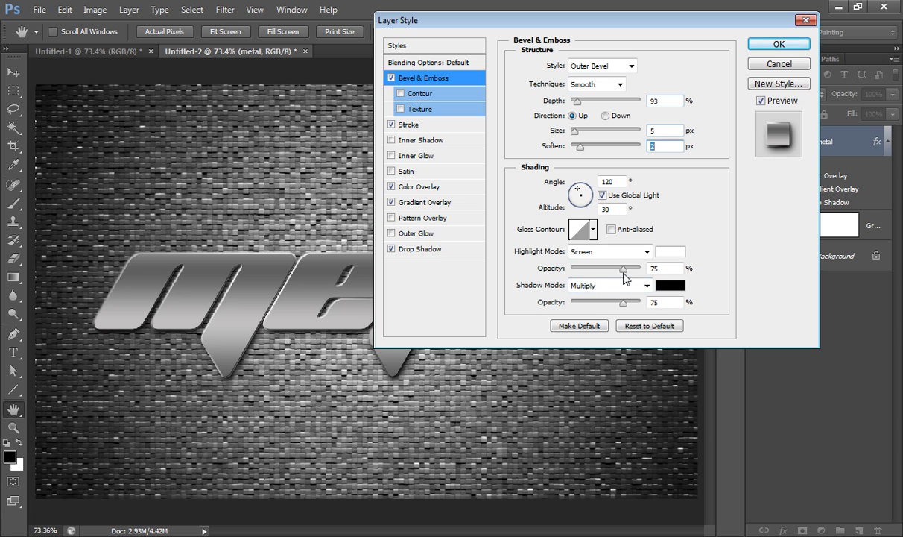
drag(624, 269, 641, 274)
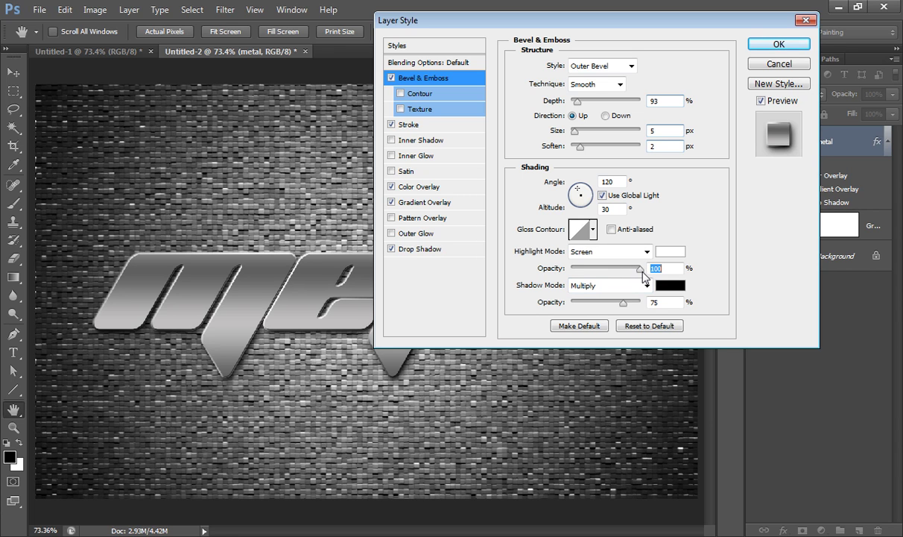
click(786, 45)
Select the metal text layer and drag the stainless-steel texture to cover the canvas.
click(796, 385)
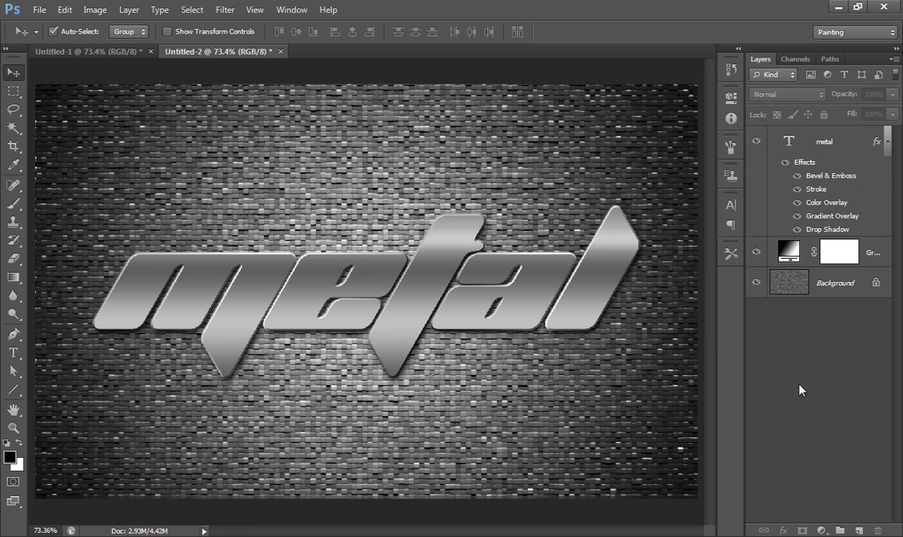
click(787, 149)
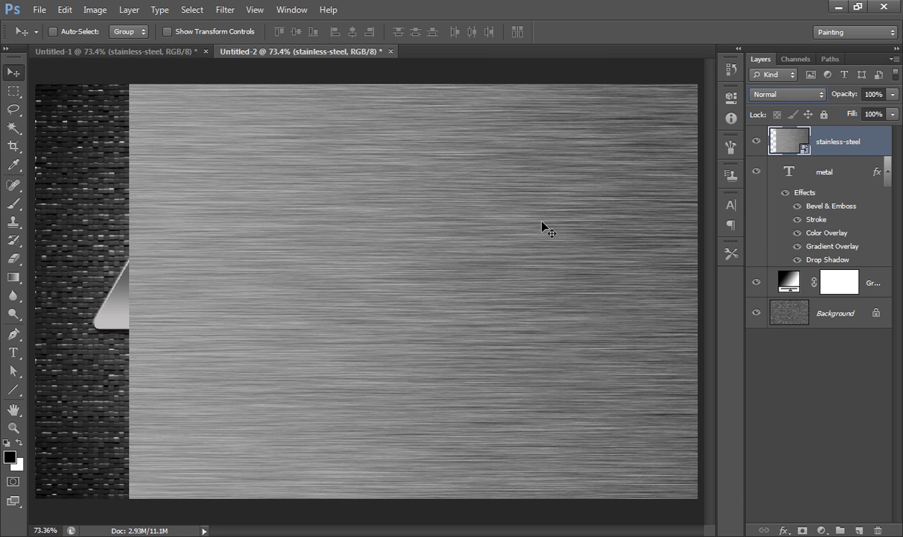
drag(536, 199, 451, 213)
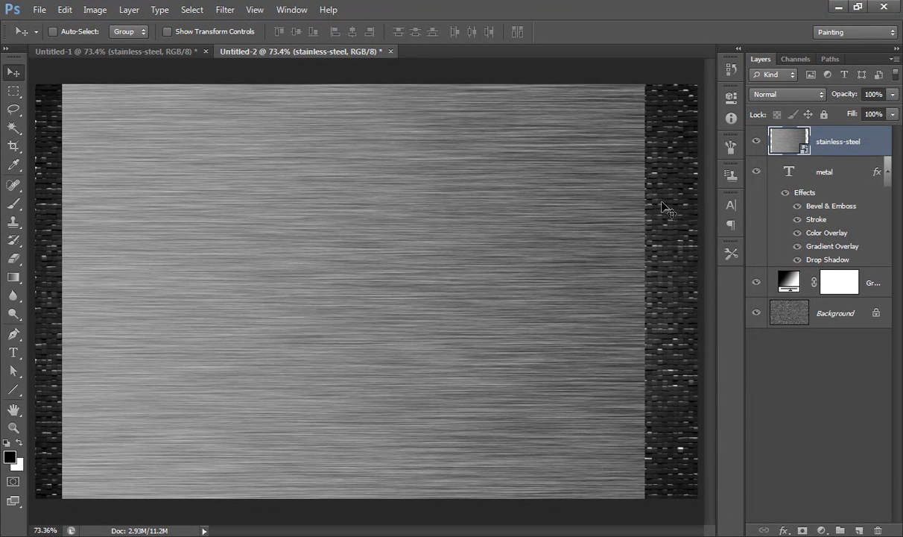
Blend the steel texture in Overlay mode and load the metal lettering as a selection.
click(804, 97)
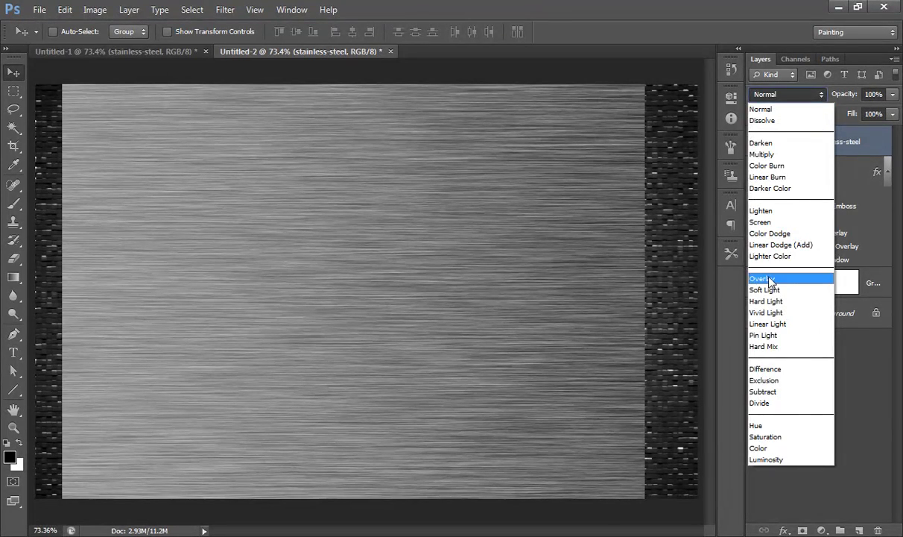
click(771, 280)
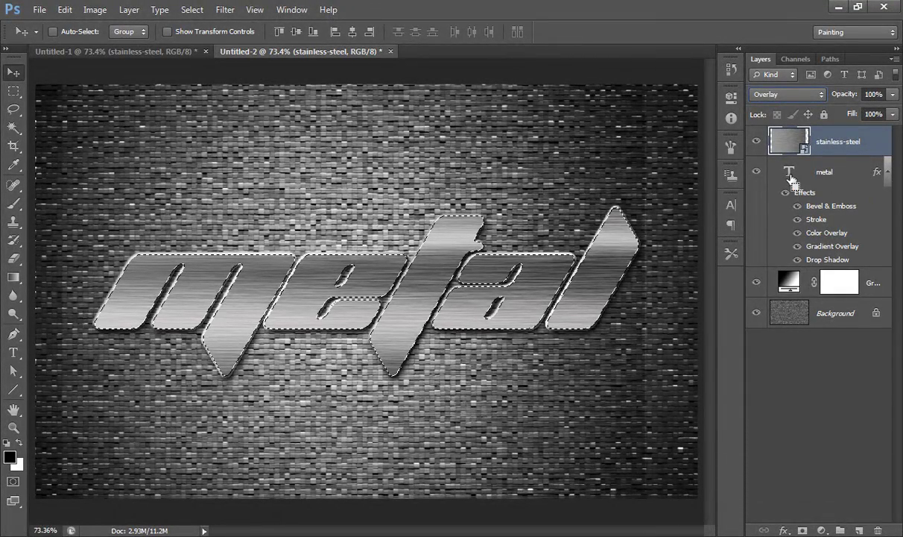
ctrl+click(790, 177)
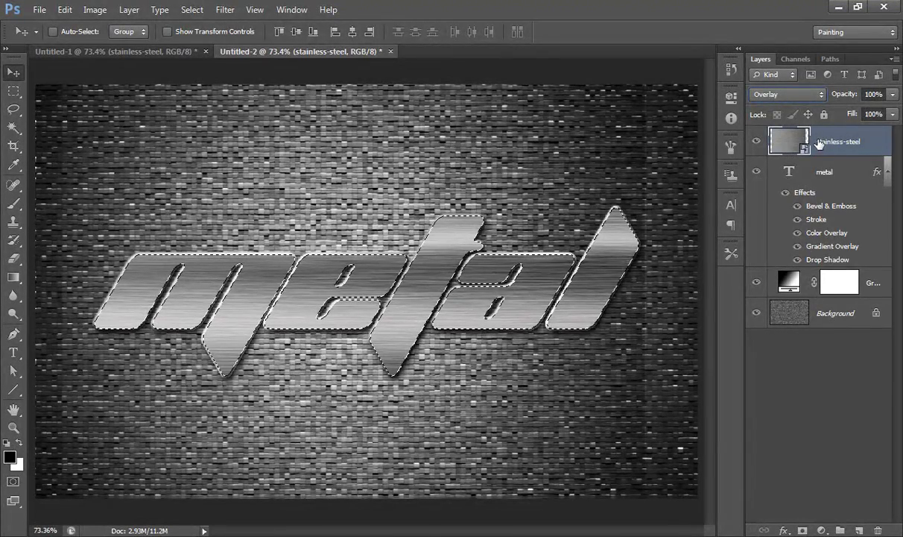
Mask the steel texture to the letters, compare lower opacity and visibility, then restore 100% opacity.
click(802, 531)
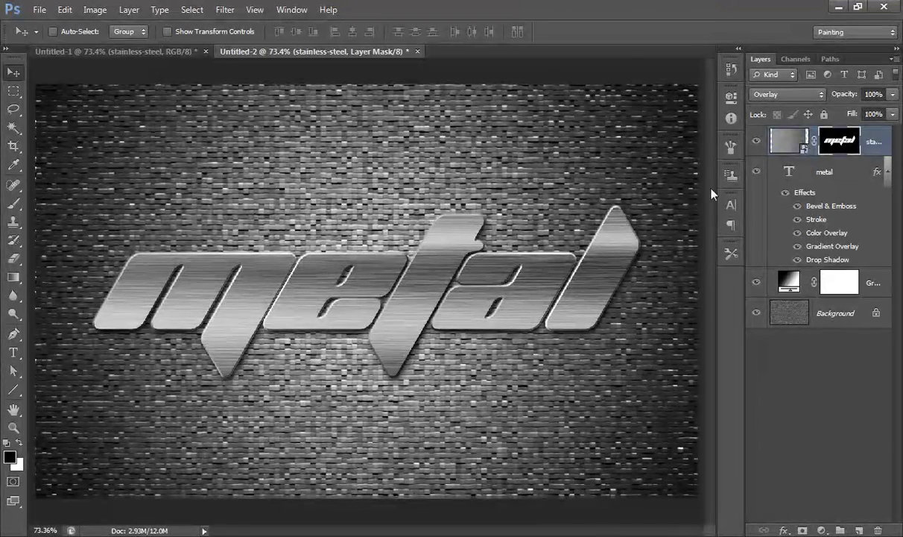
drag(849, 95, 786, 93)
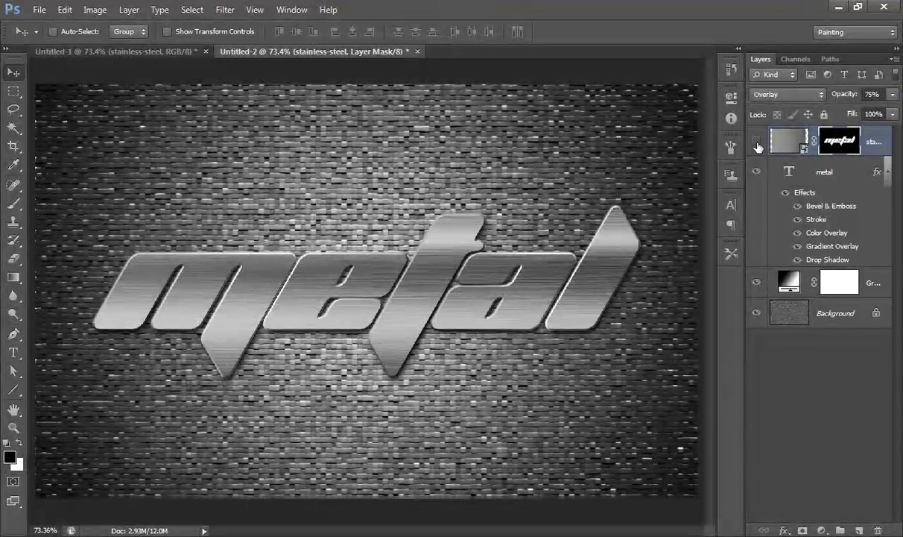
click(757, 143)
click(758, 144)
key(0)
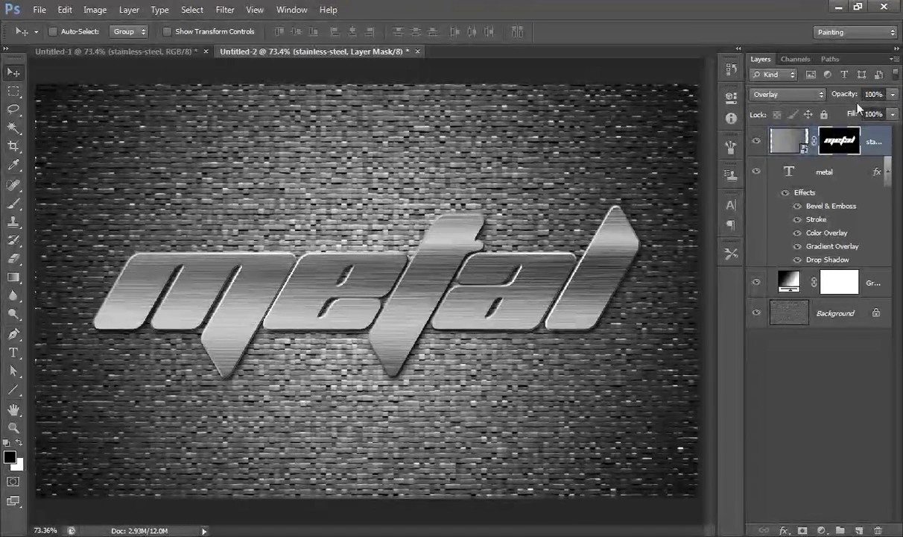
Try Hard Light, Vivid Light and Linear Light blending, settling on Hard Light for the texture.
click(820, 94)
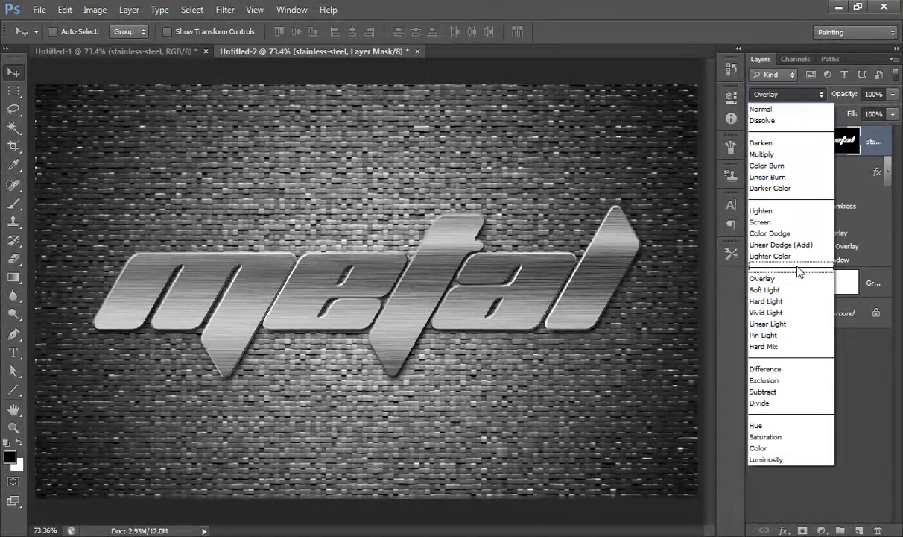
click(768, 300)
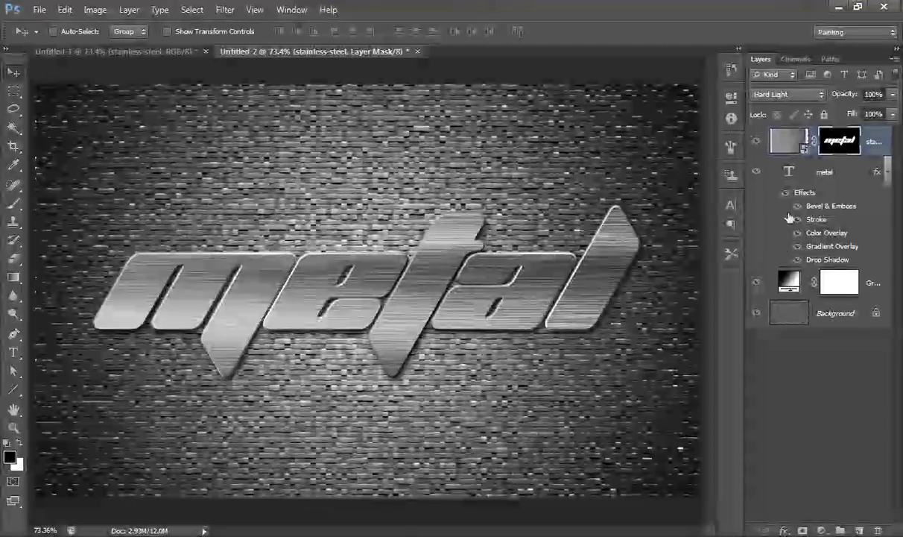
click(783, 94)
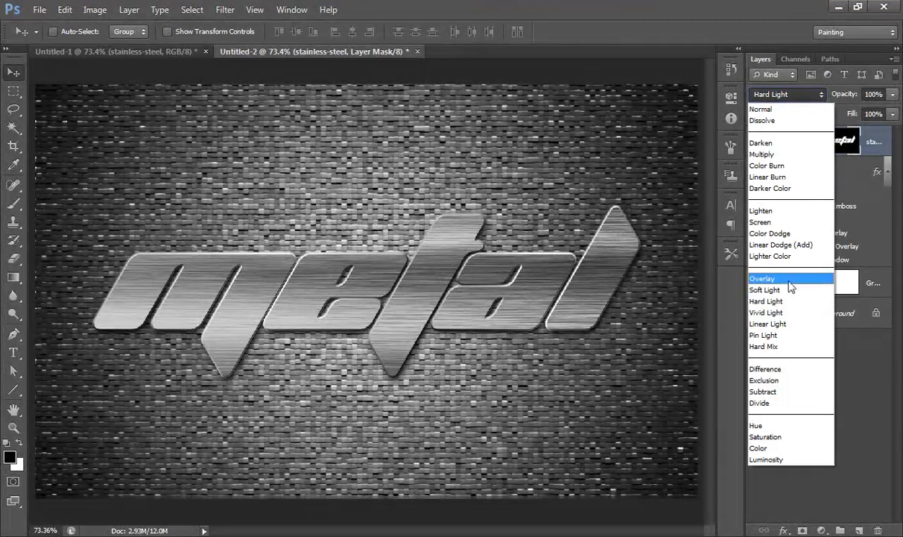
click(773, 313)
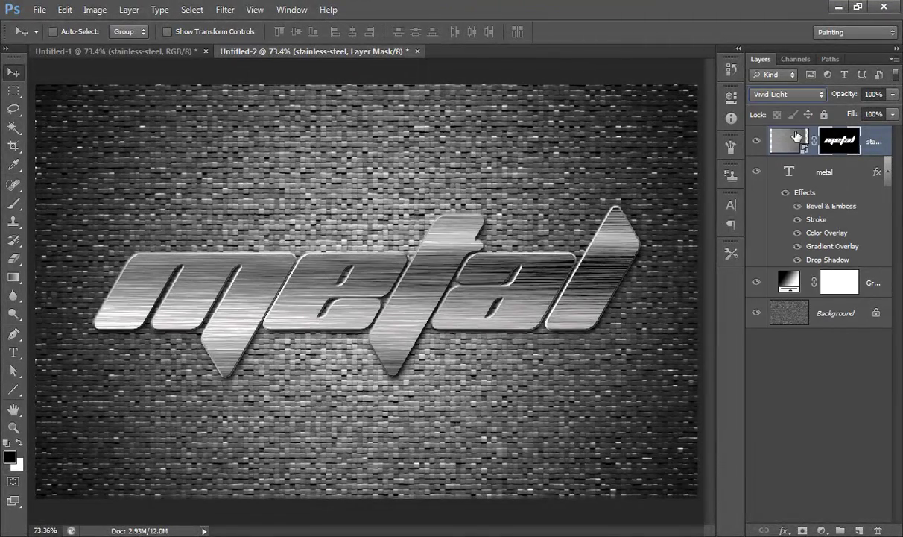
click(796, 94)
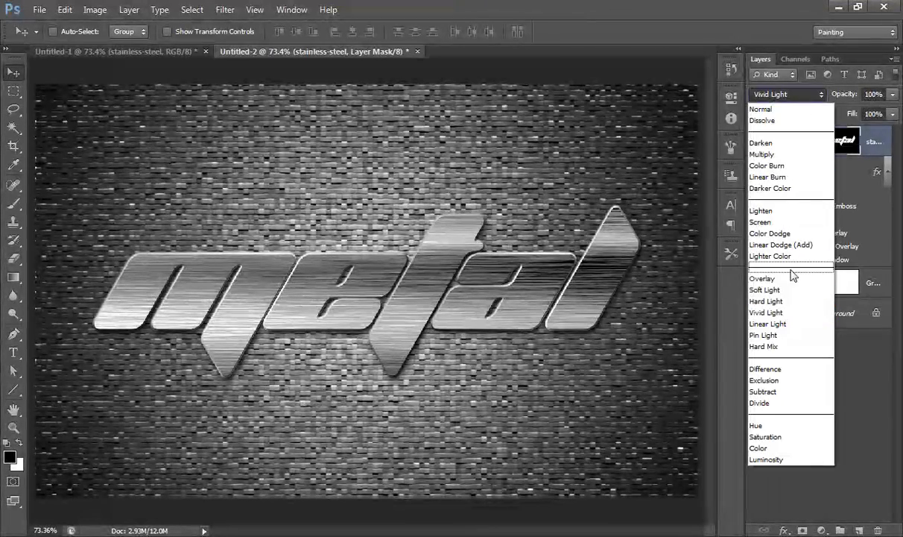
click(769, 325)
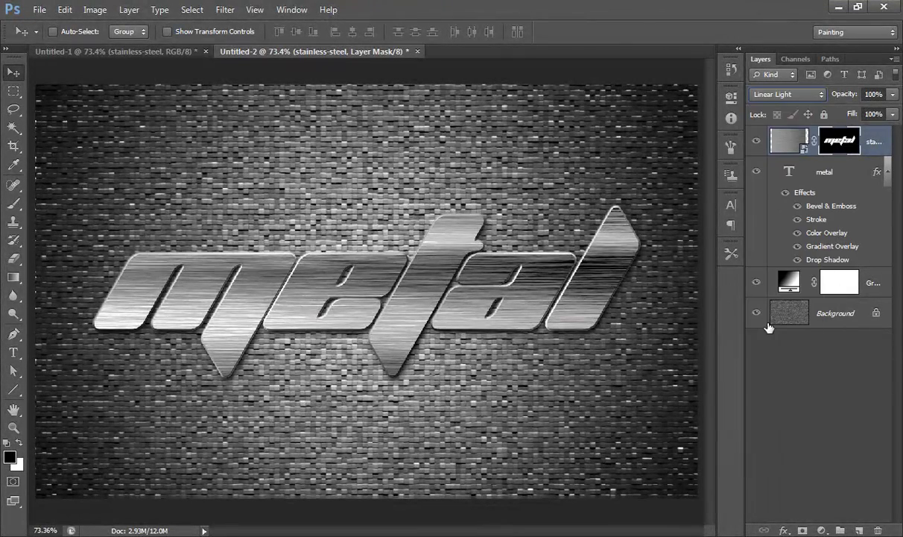
click(788, 95)
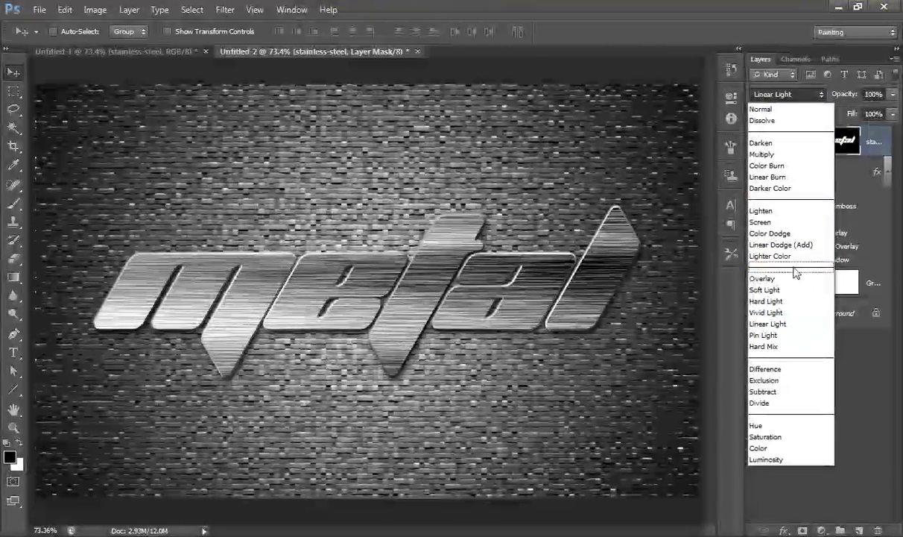
click(764, 281)
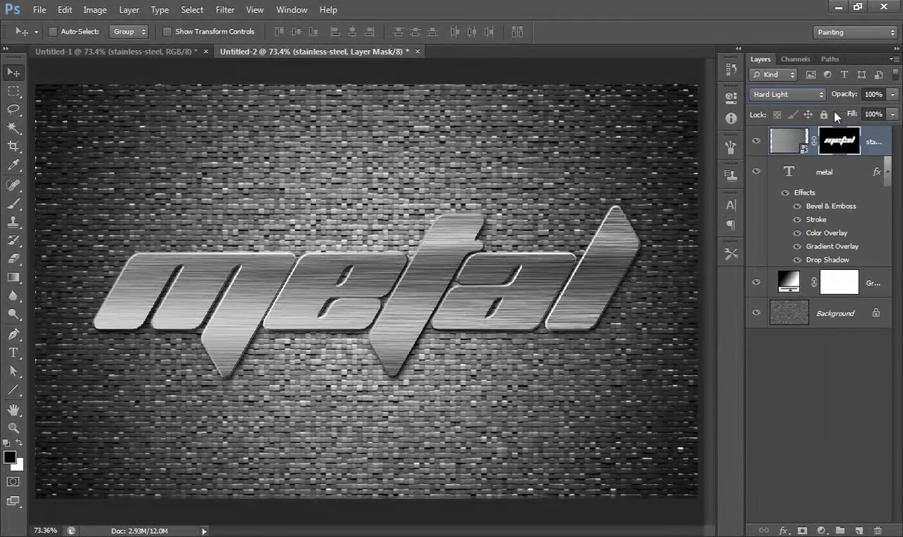
Adjust the steel texture layer's opacity.
drag(841, 100, 786, 93)
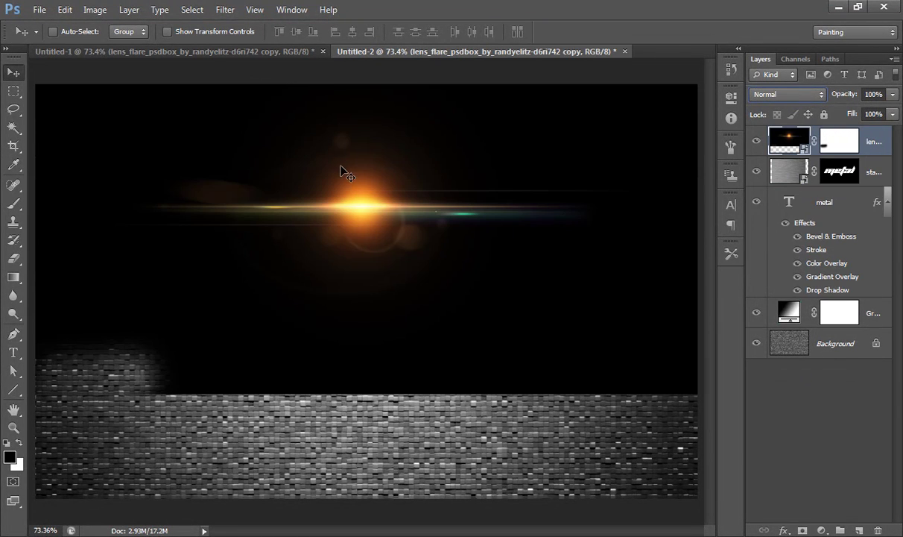
Blend the lens flare in Screen mode, shift it down-left onto the lettering, and duplicate it.
click(812, 94)
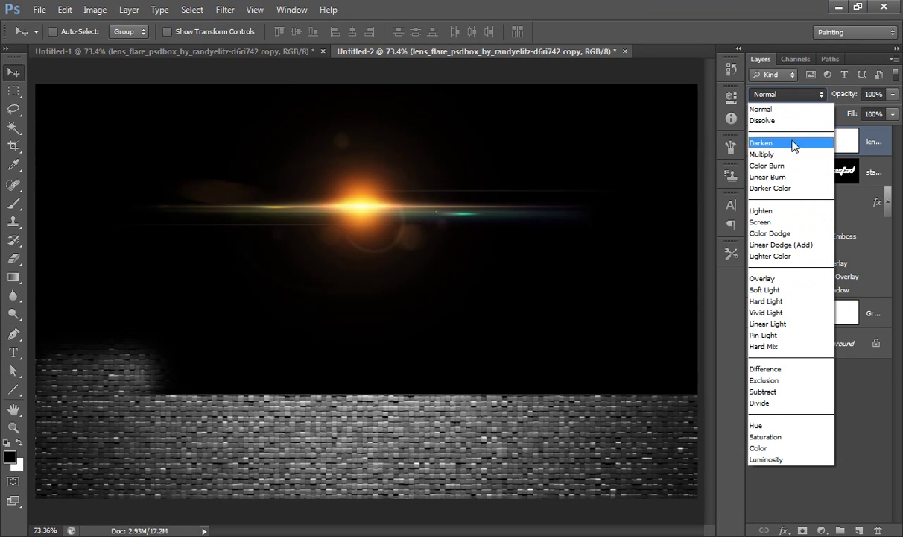
click(775, 222)
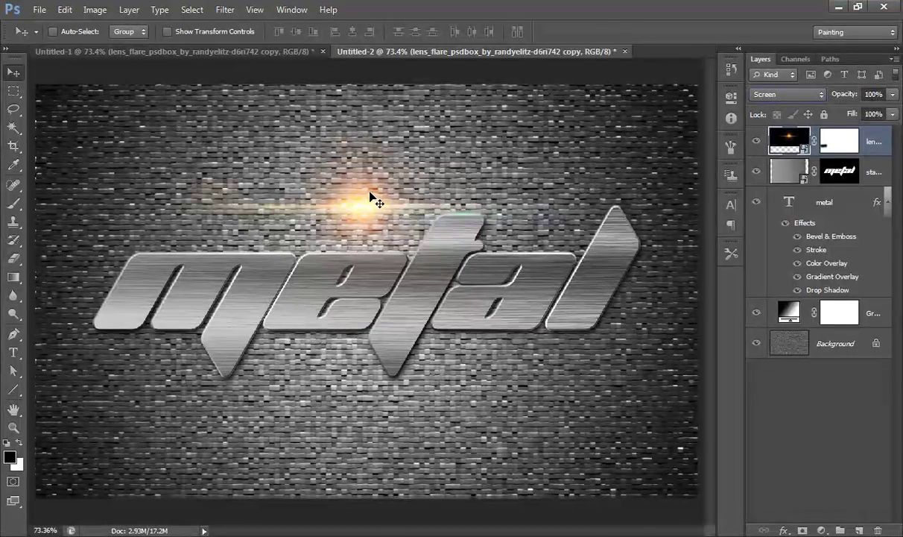
drag(372, 197, 323, 246)
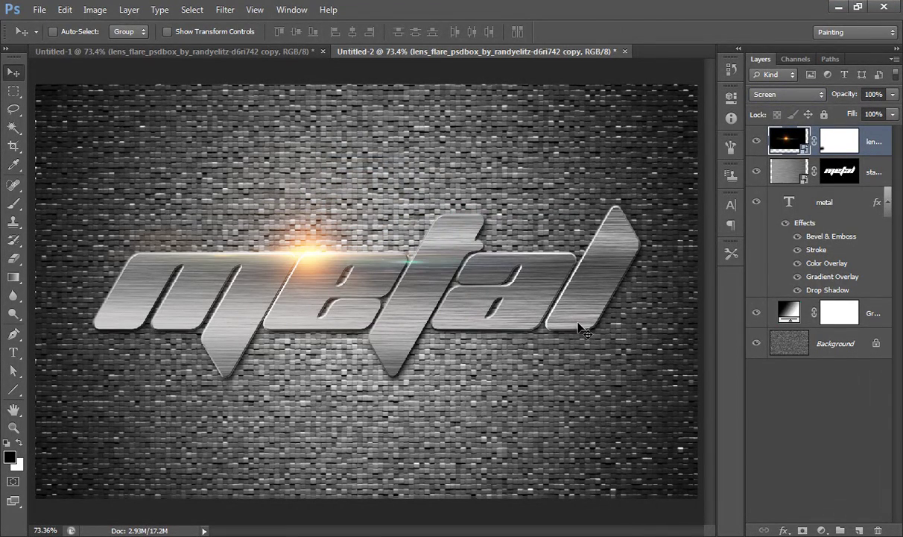
key(ctrl+j)
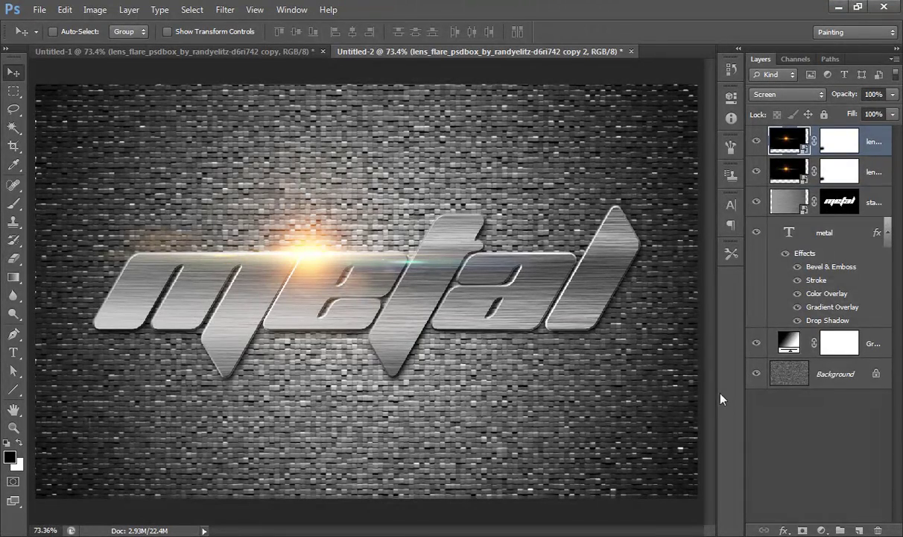